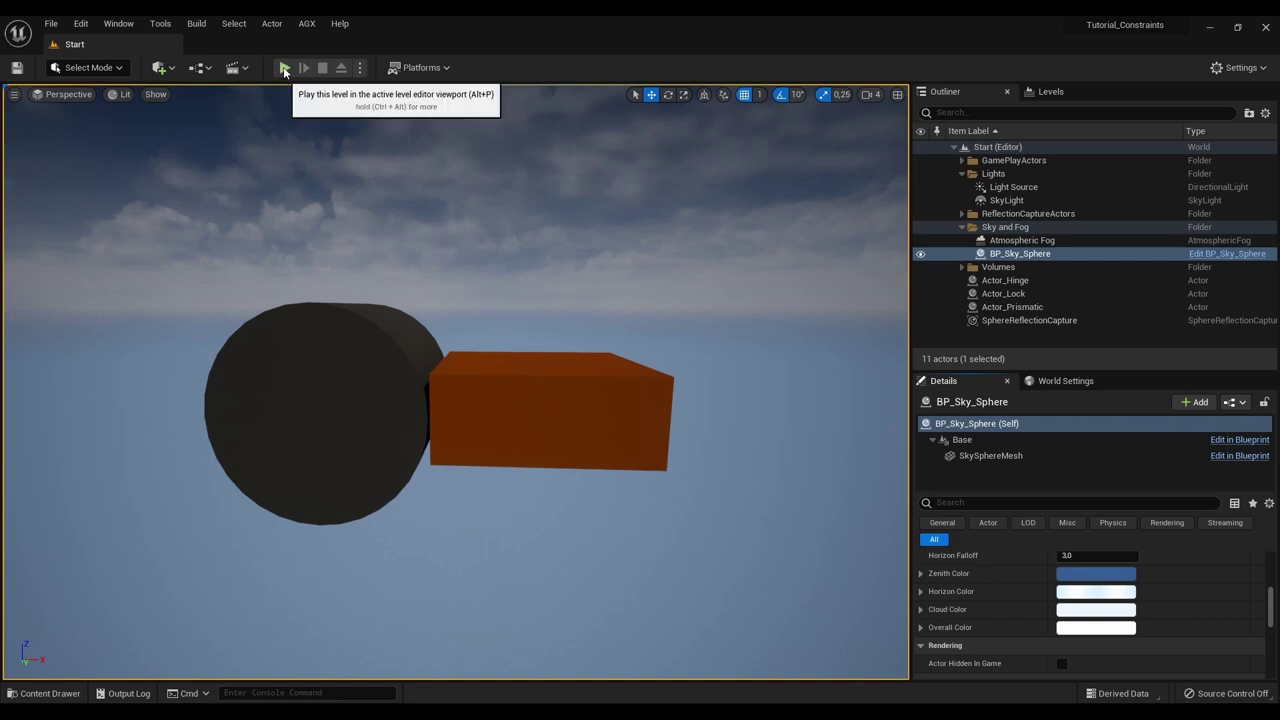
- Simulate the level and stop it to check how the cylinder and orange box behave
{"action": "left_click", "coordinate": [285, 68]}
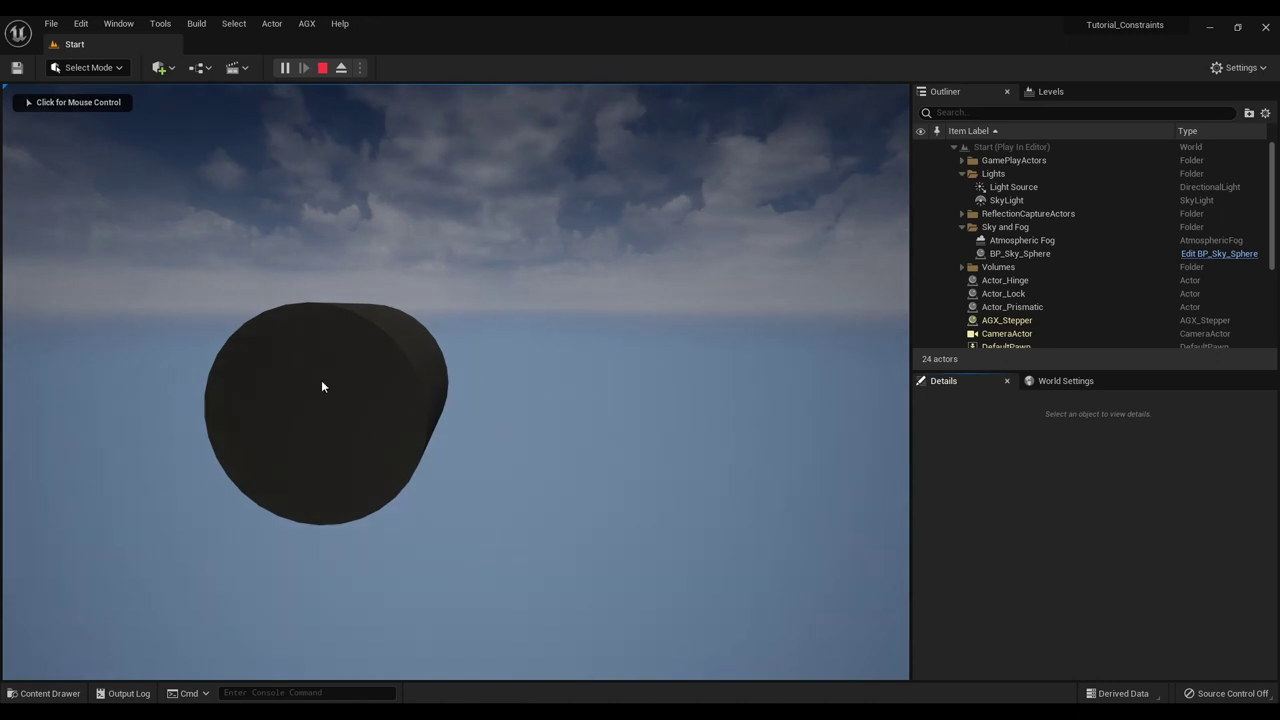
{"action": "left_click", "coordinate": [322, 68]}
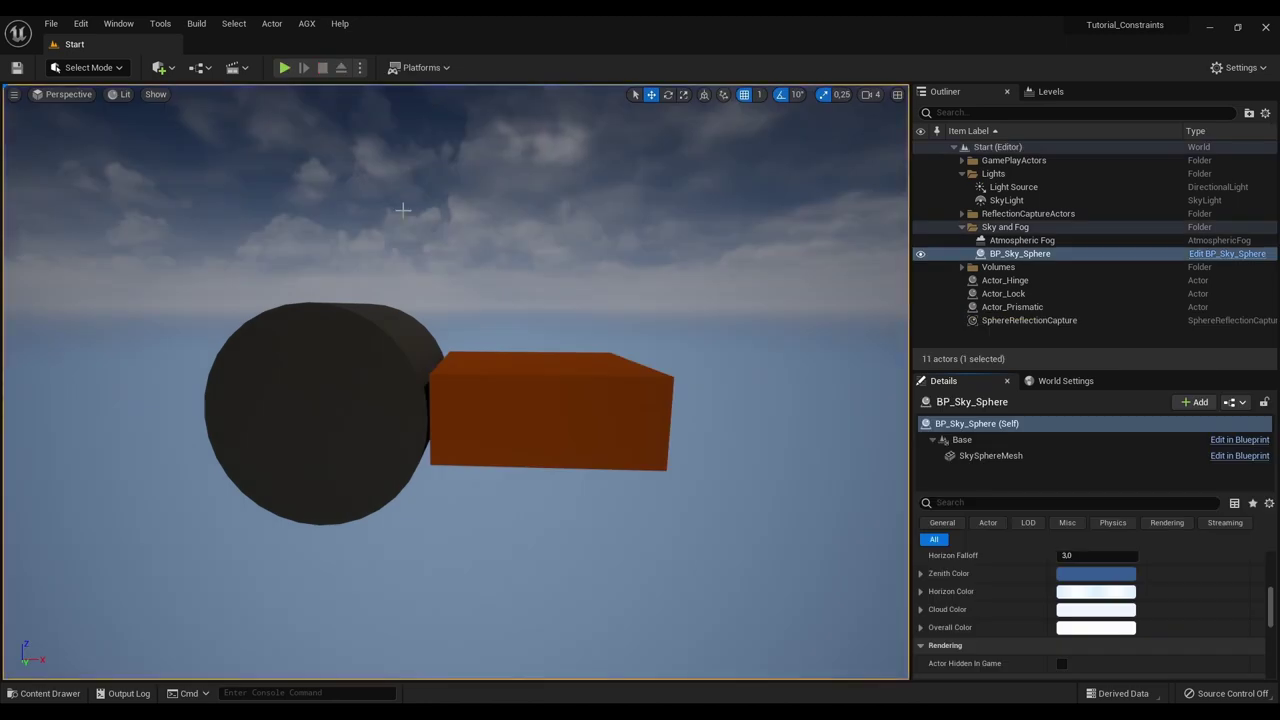
- Enable the AGX_HingeConstraint of Actor_Hinge and test it with a short simulation
{"action": "left_click", "coordinate": [1003, 281]}
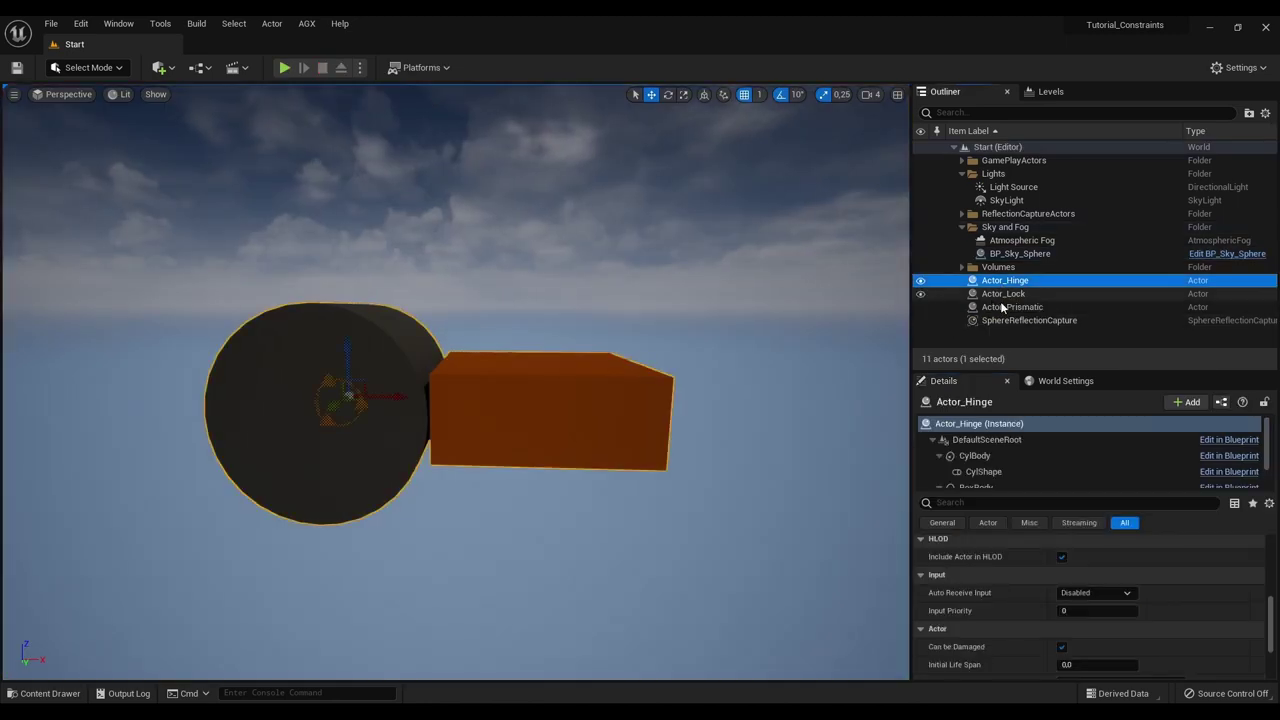
{"action": "scroll", "coordinate": [1006, 470], "scroll_direction": "down", "scroll_amount": 2}
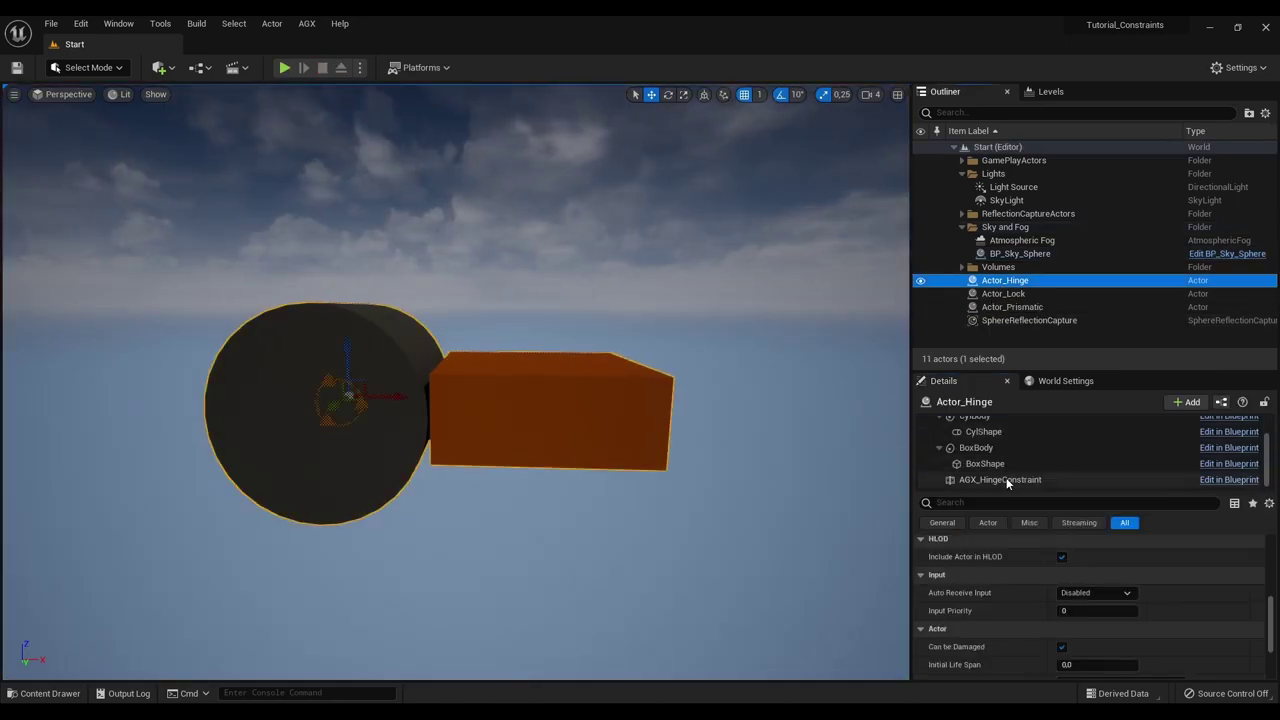
{"action": "left_click", "coordinate": [1006, 480]}
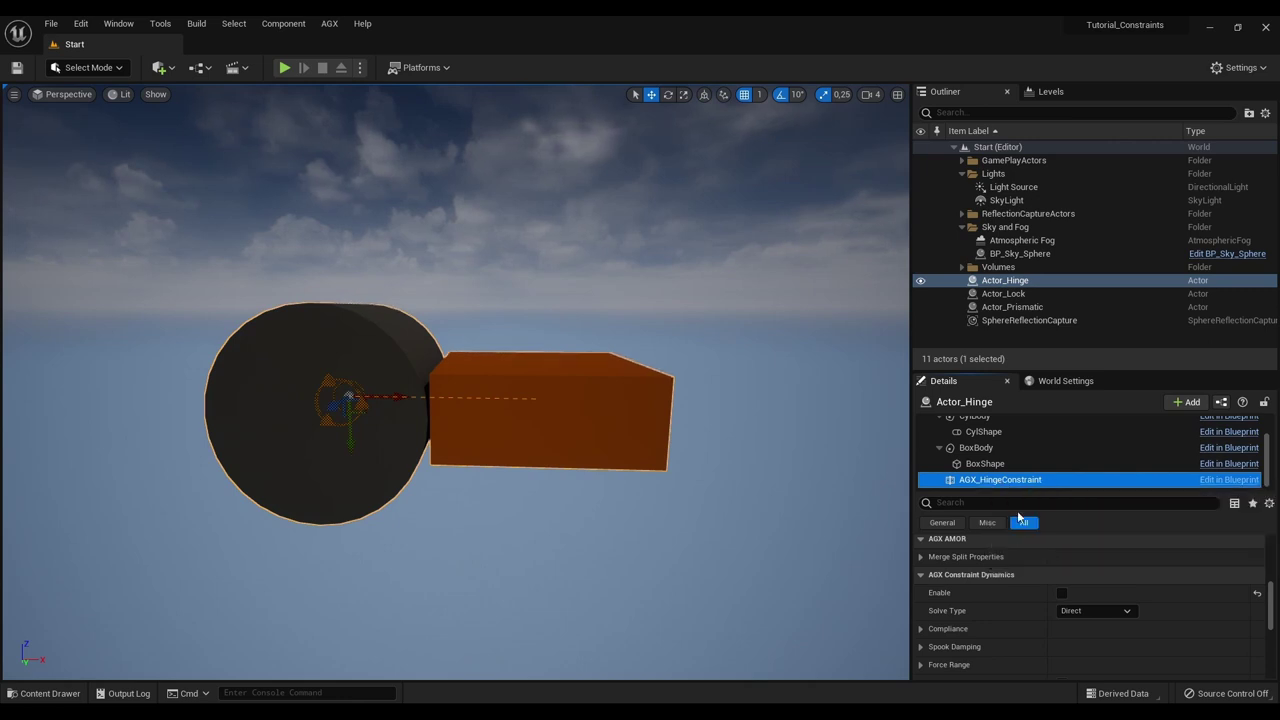
{"action": "left_click", "coordinate": [1063, 595]}
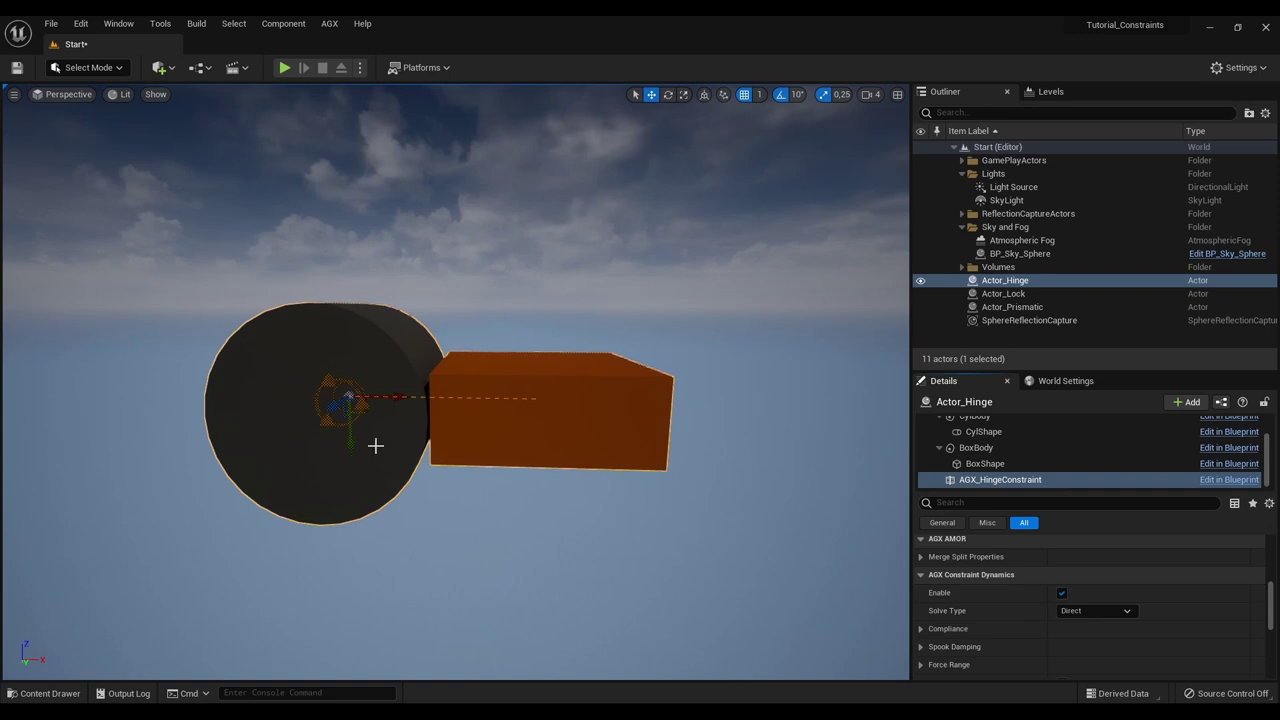
{"action": "left_click", "coordinate": [284, 67]}
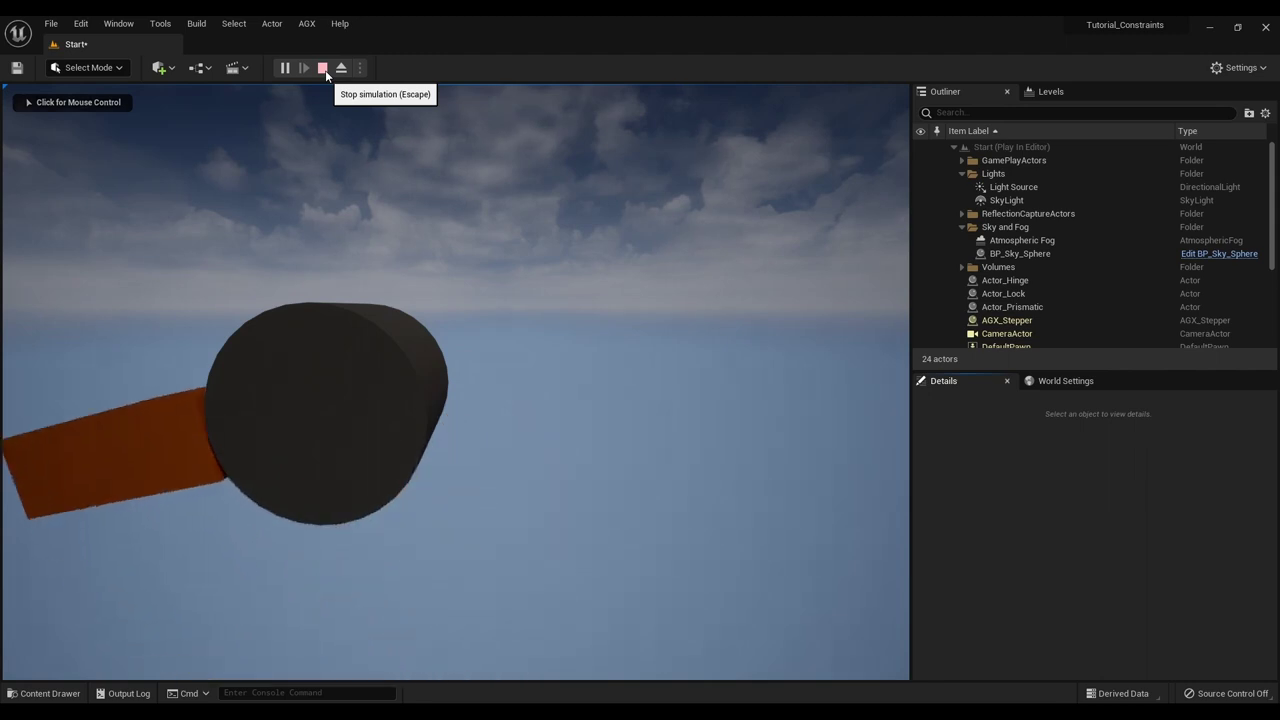
{"action": "left_click", "coordinate": [323, 68]}
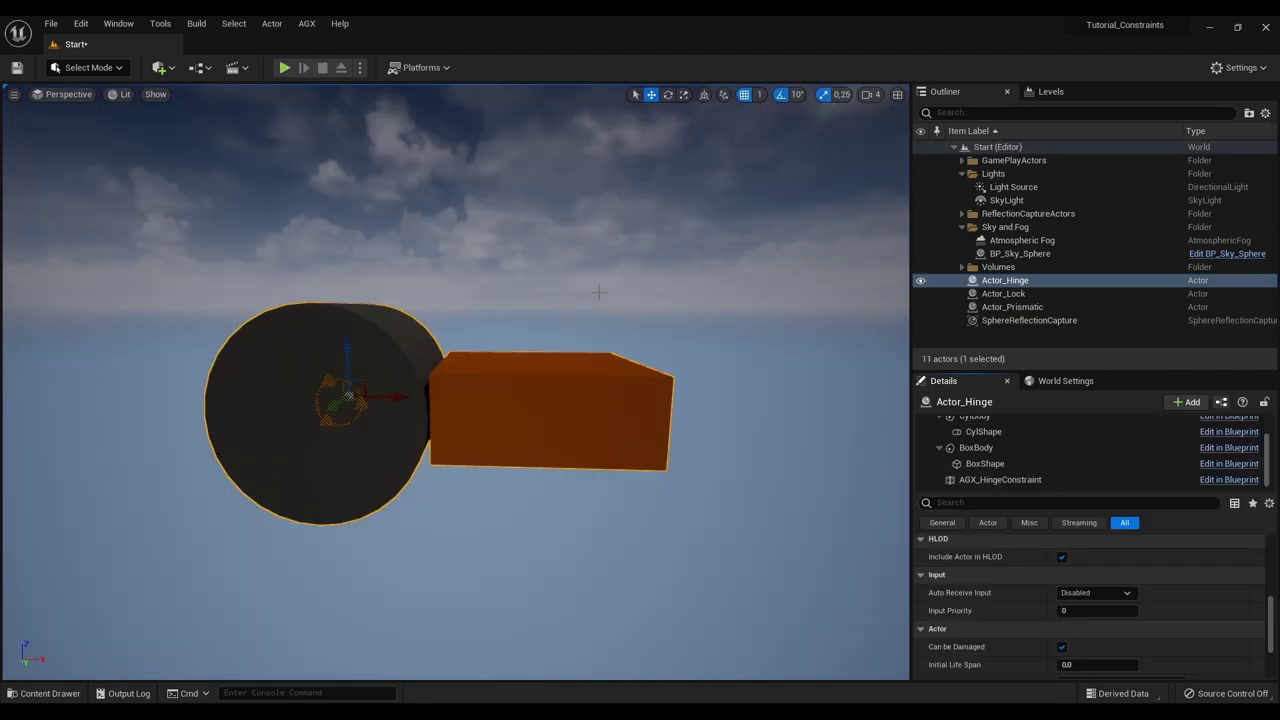
{"action": "left_click", "coordinate": [1000, 482]}
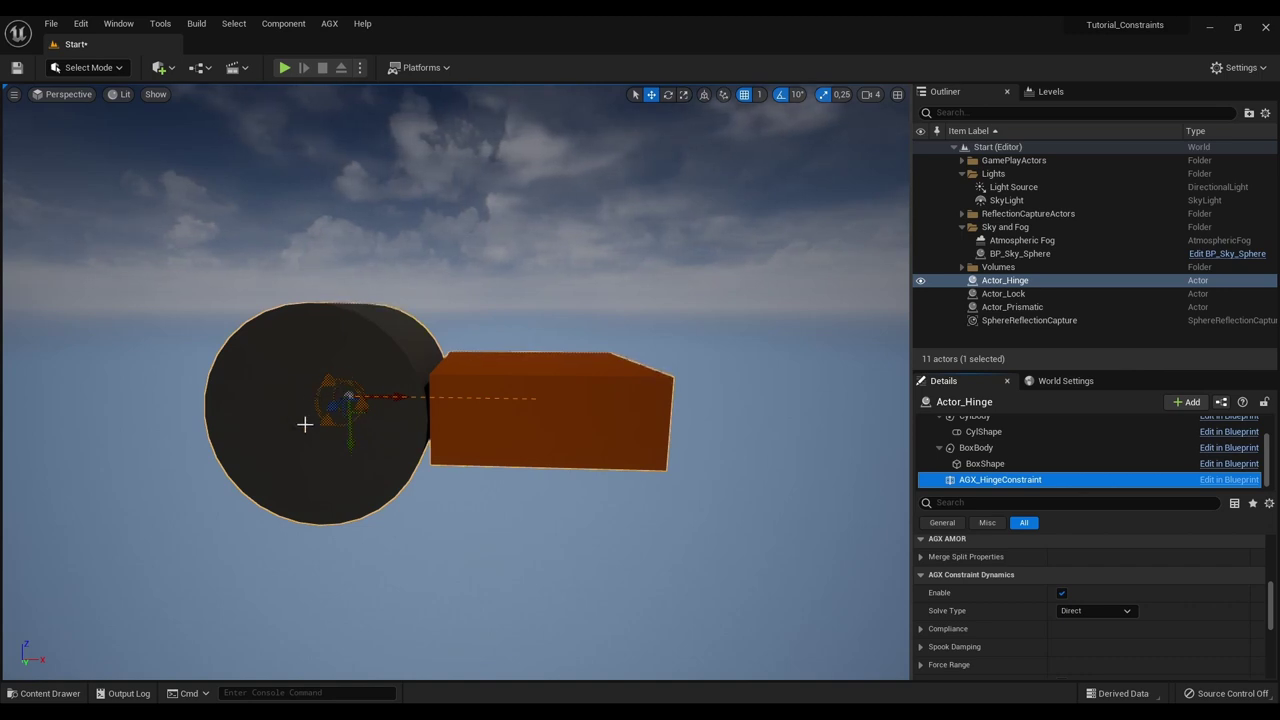
- Simulate the level and stop it to observe the orange box beneath the inclined beam
{"action": "left_click", "coordinate": [300, 560]}
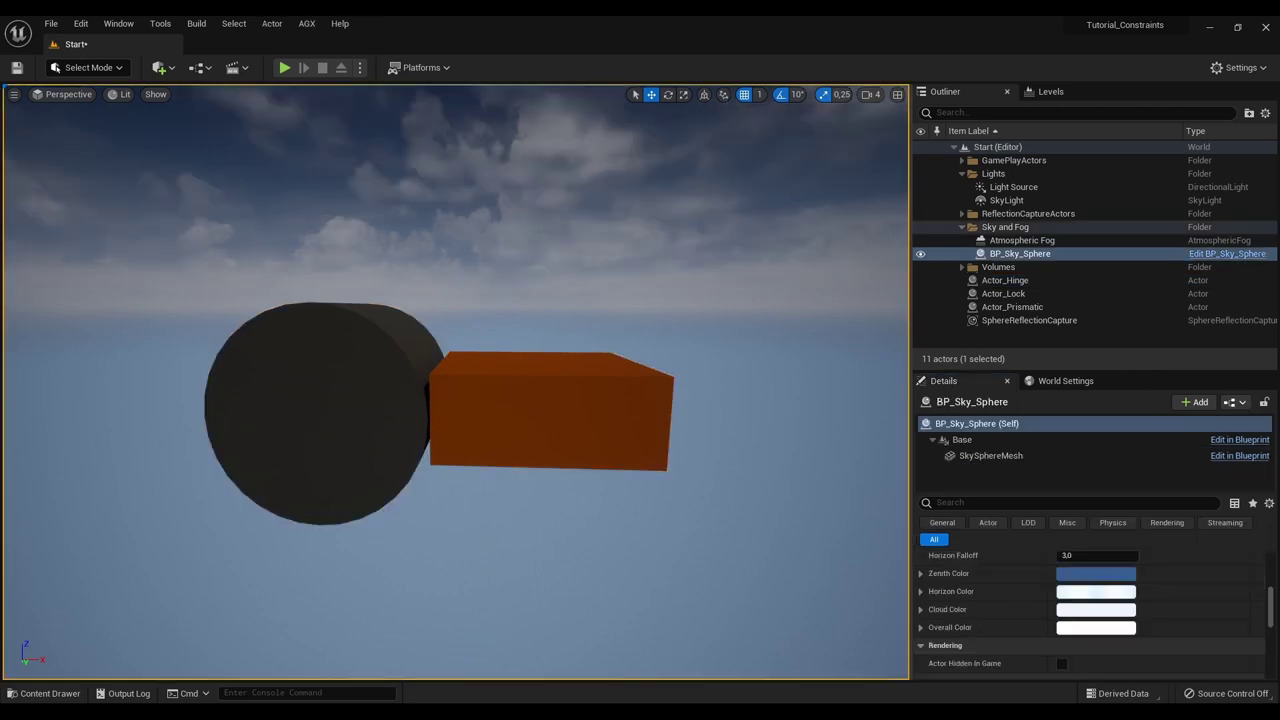
{"action": "right_click_drag", "start_coordinate": [300, 560], "coordinate": [485, 540]}
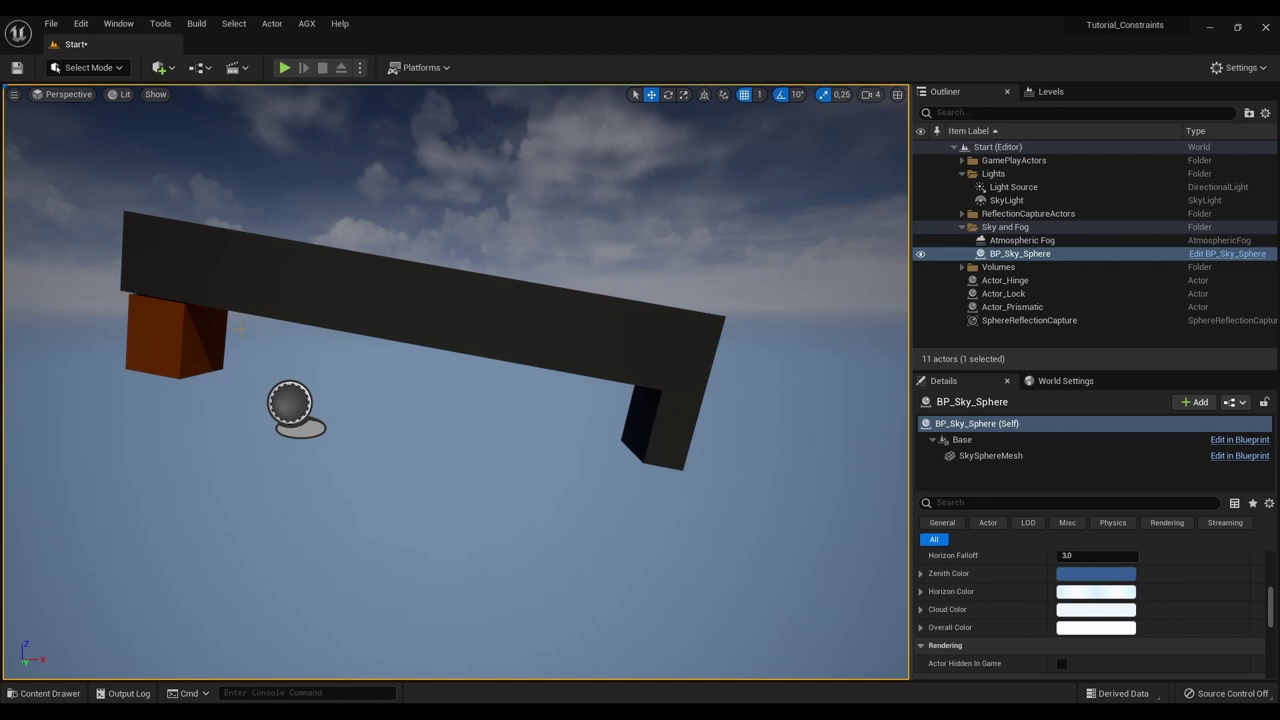
{"action": "left_click", "coordinate": [285, 68]}
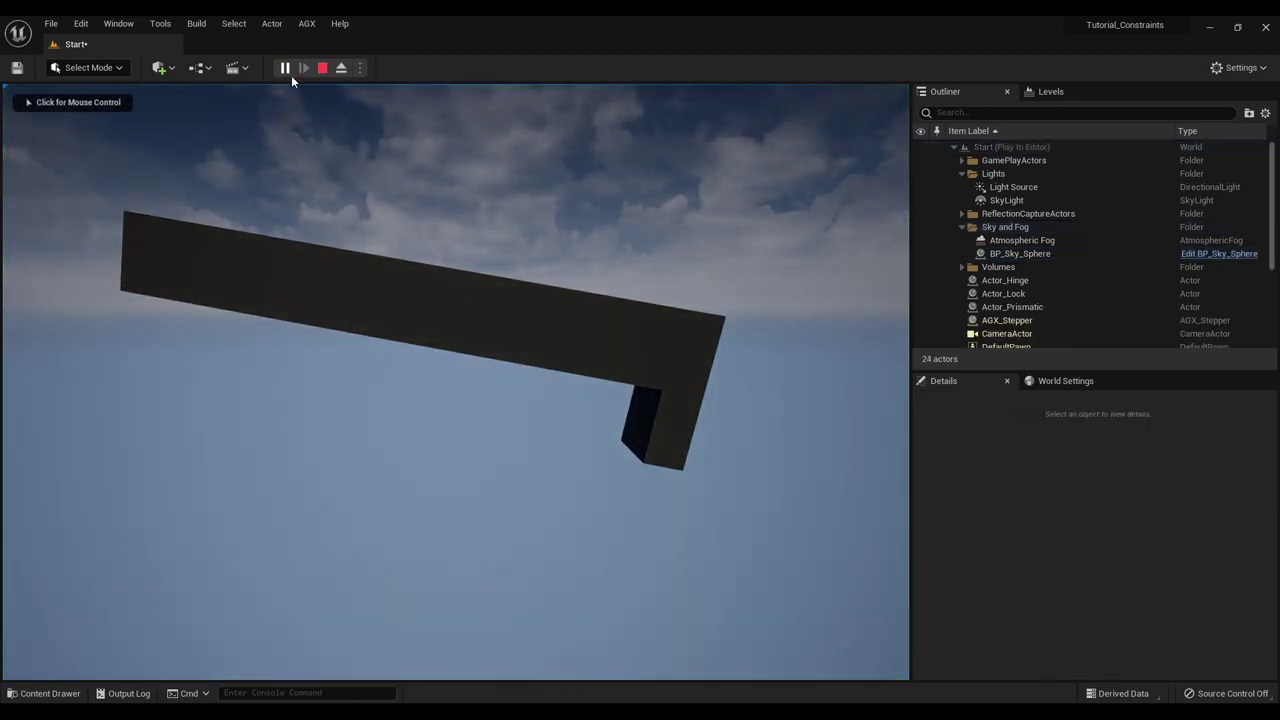
{"action": "left_click", "coordinate": [322, 68]}
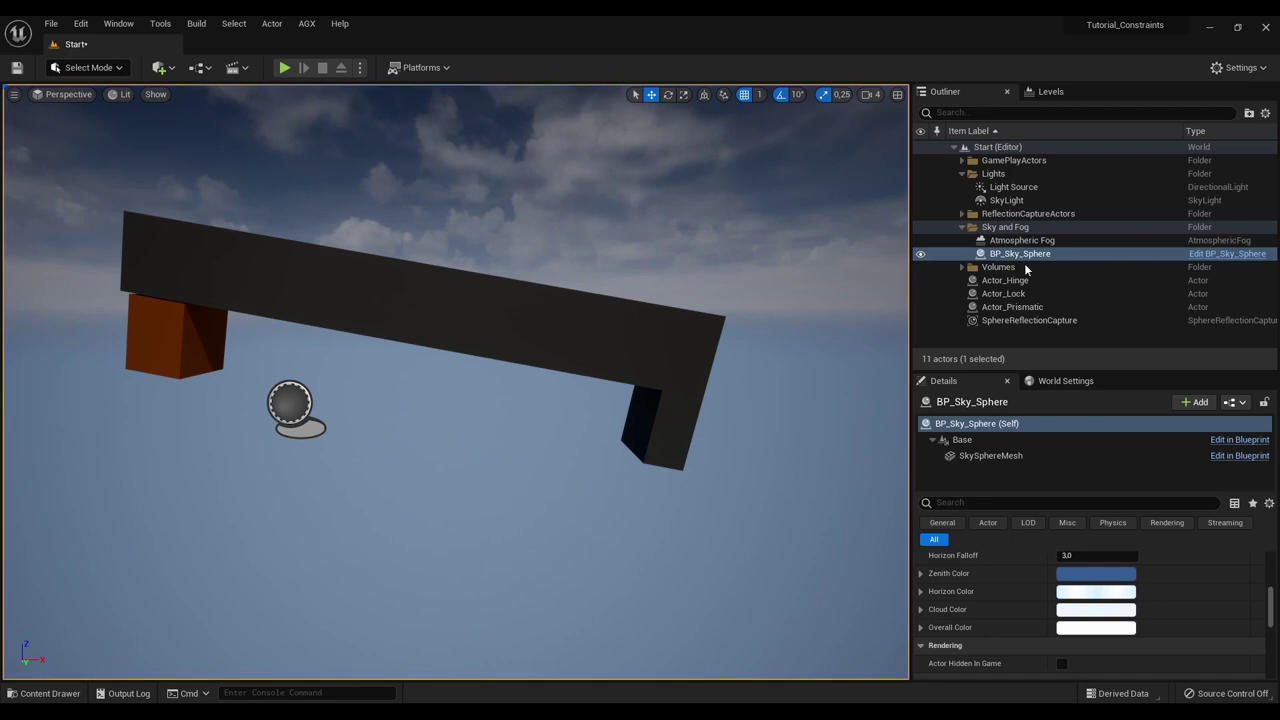
- Enable the AGX_PrismaticConstraint of Actor_Prismatic and test it with a short simulation
{"action": "left_click", "coordinate": [1030, 308]}
{"action": "scroll", "coordinate": [1022, 452], "scroll_direction": "down", "scroll_amount": 2}
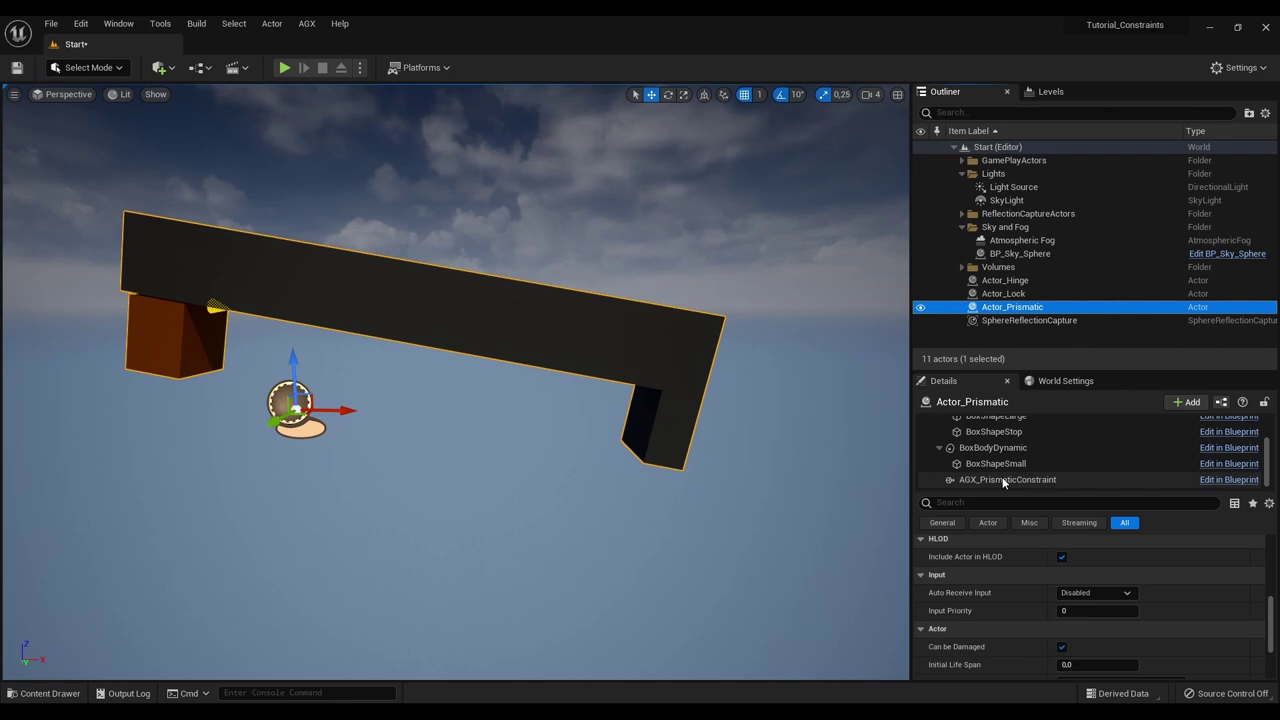
{"action": "left_click", "coordinate": [1004, 480]}
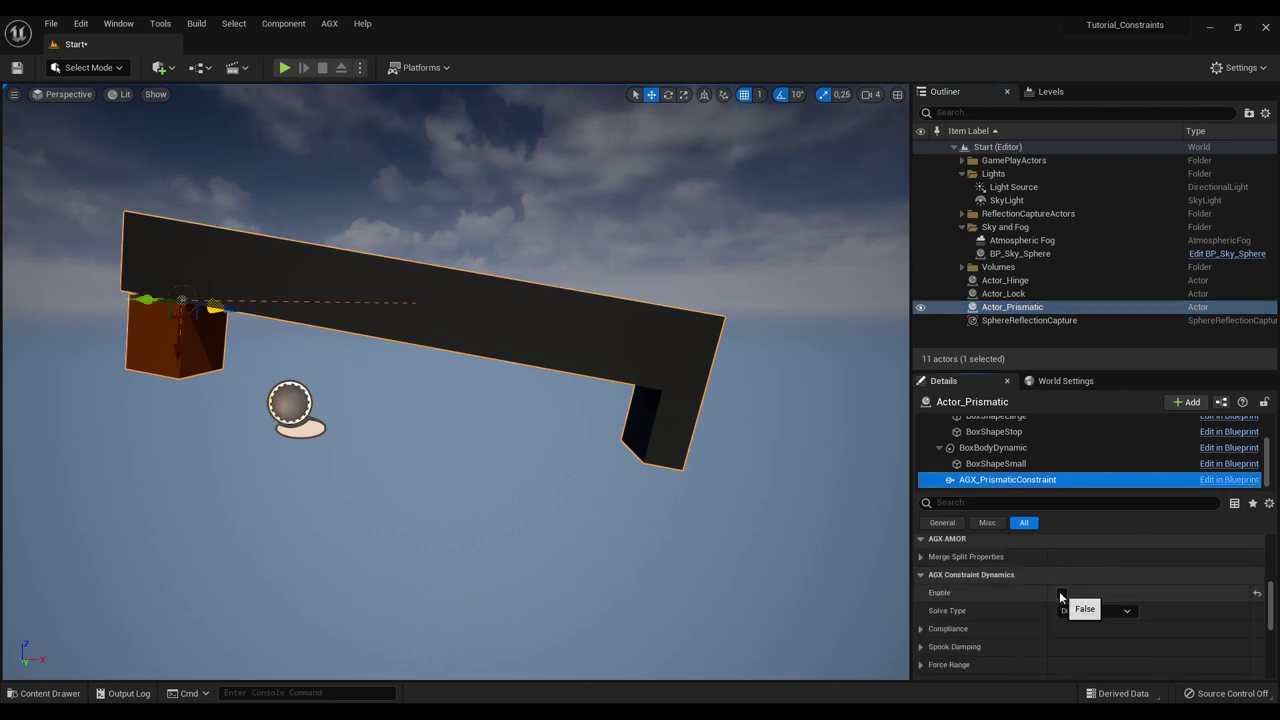
{"action": "left_click", "coordinate": [1061, 595]}
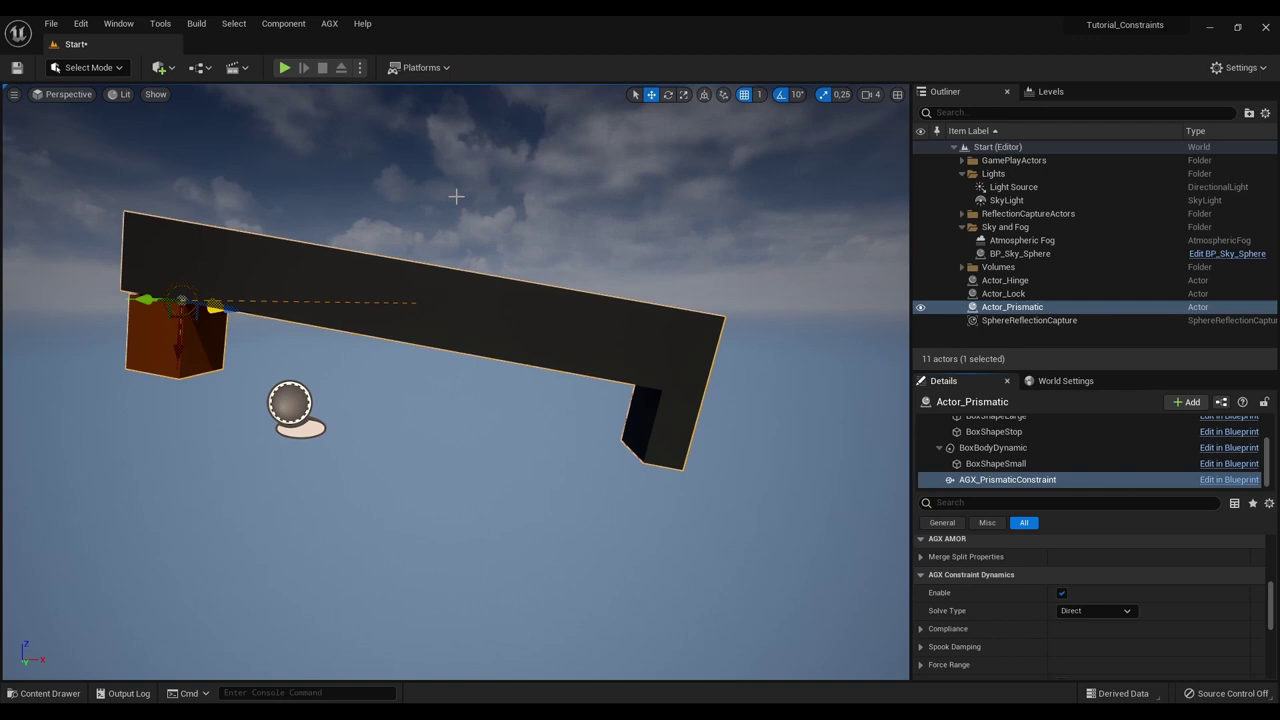
{"action": "left_click", "coordinate": [284, 69]}
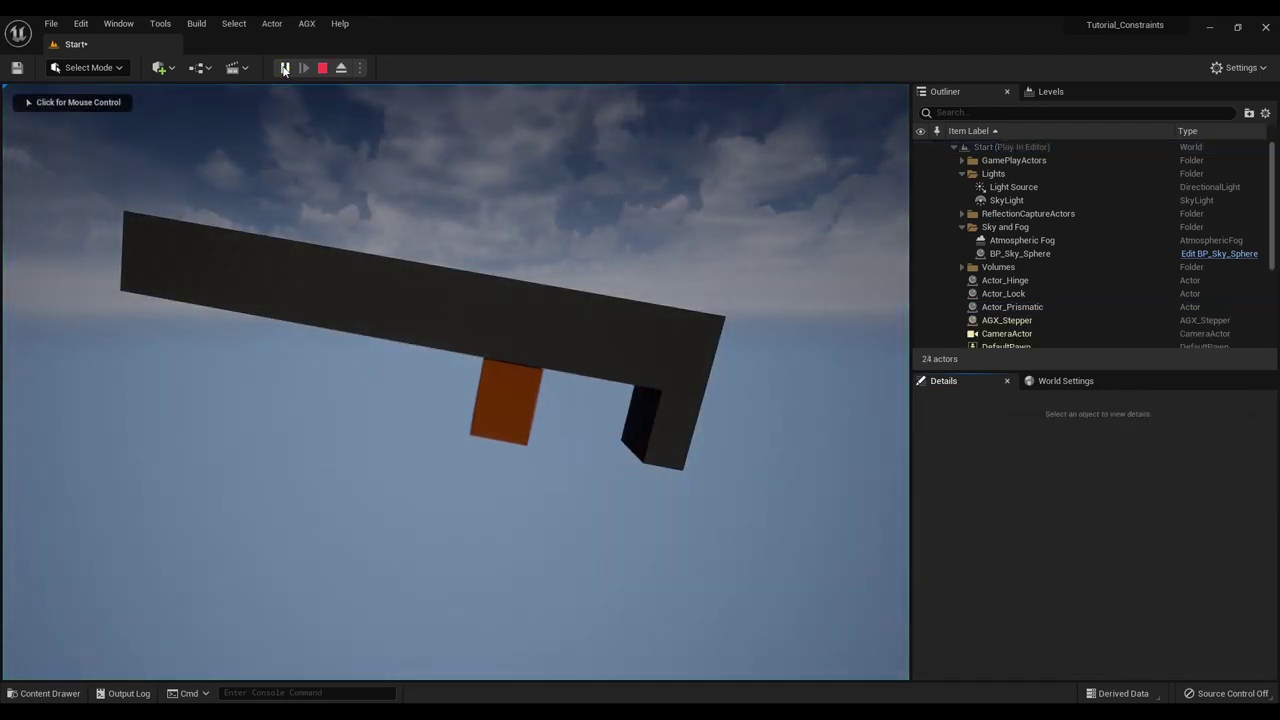
{"action": "left_click", "coordinate": [321, 68]}
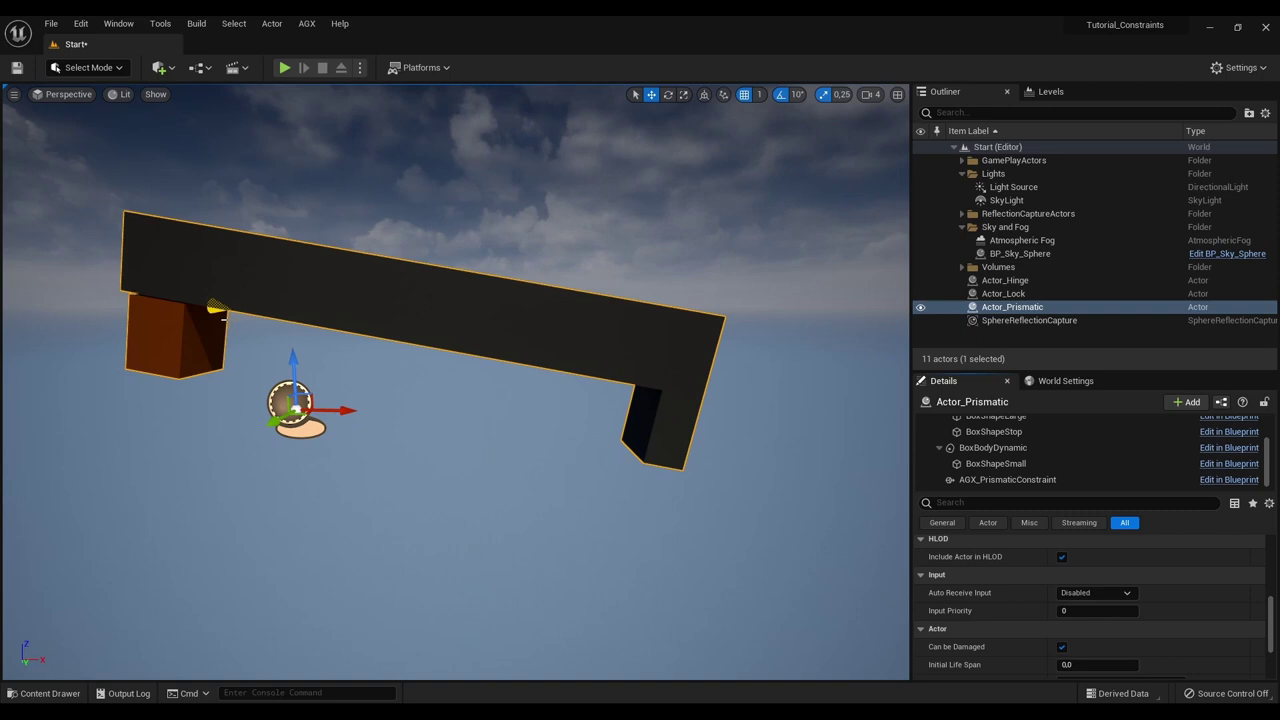
{"action": "left_click", "coordinate": [1007, 479]}
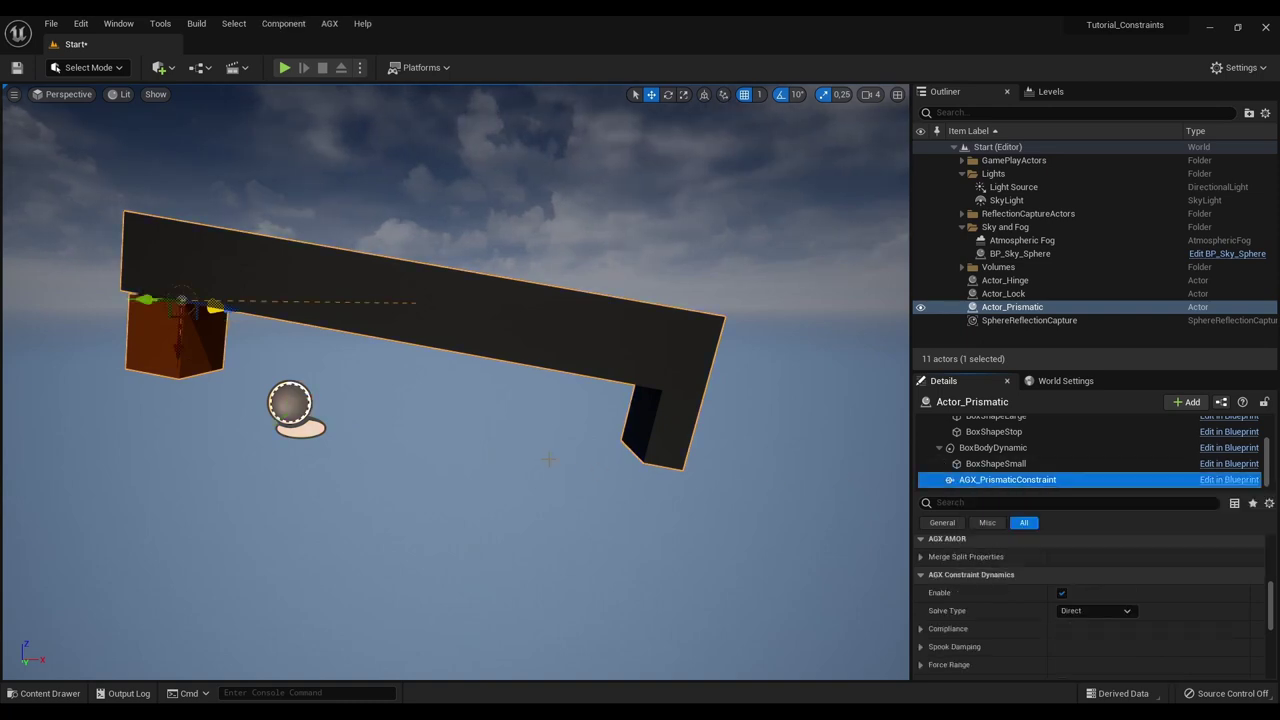
- Select Actor_Lock and run a short simulation to observe its cylinder and attached box
{"action": "left_click_drag", "start_coordinate": [548, 459], "coordinate": [495, 400]}
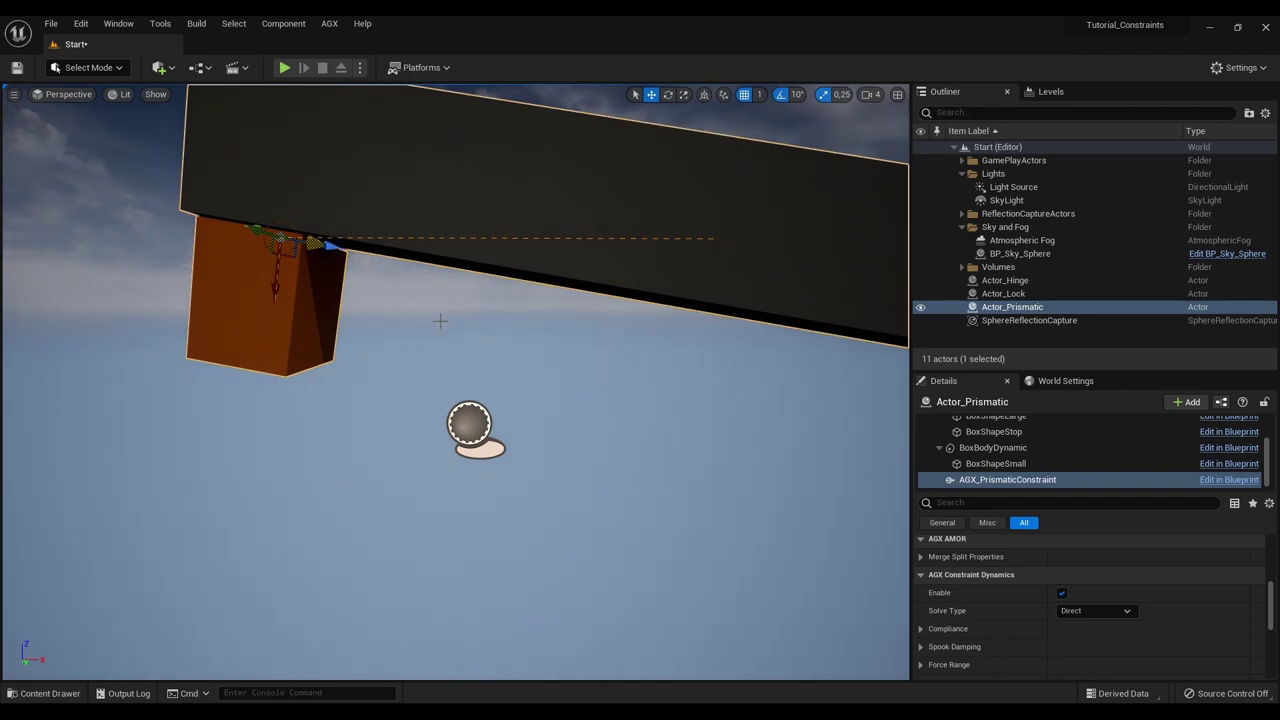
{"action": "left_click_drag", "start_coordinate": [440, 320], "coordinate": [885, 348]}
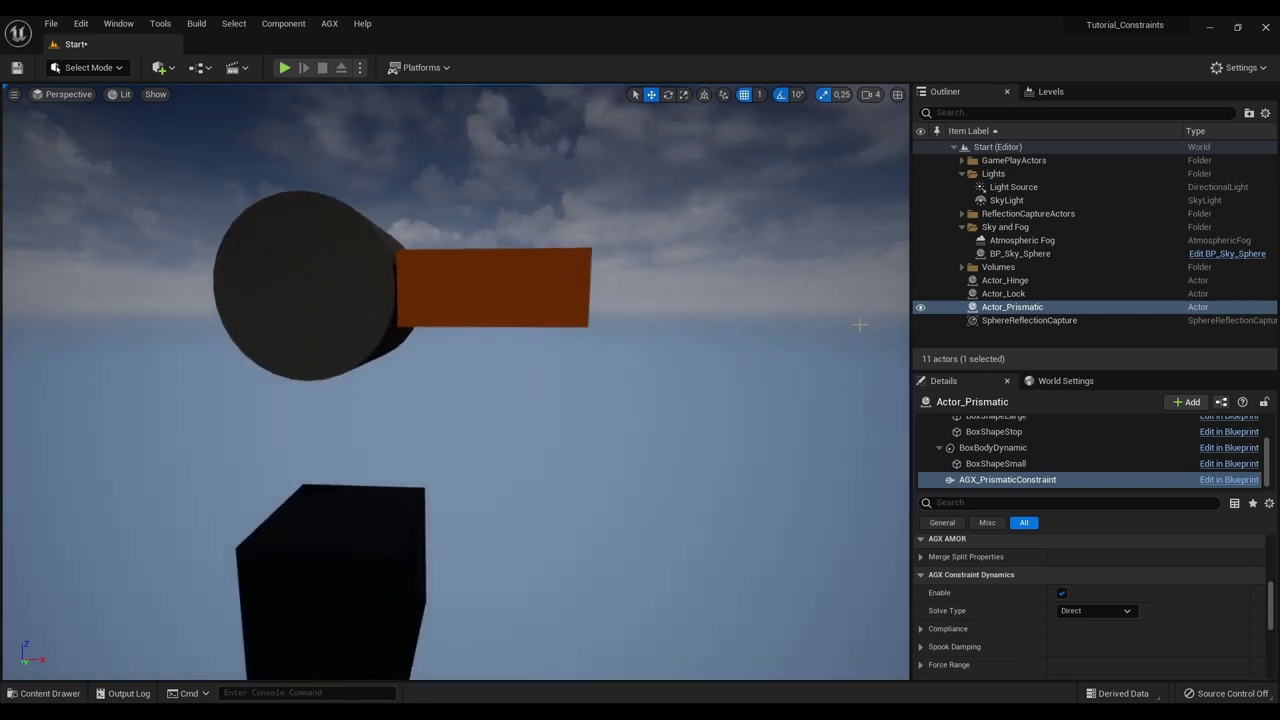
{"action": "left_click", "coordinate": [1030, 294]}
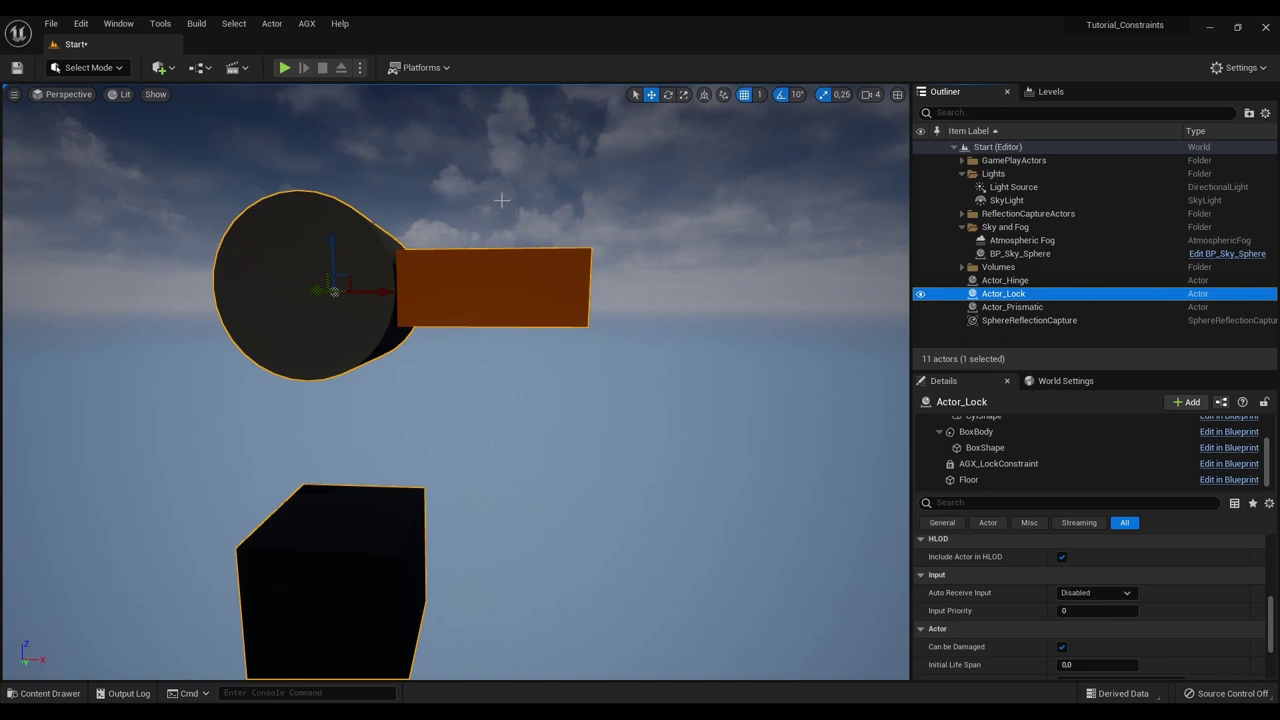
{"action": "left_click", "coordinate": [284, 67]}
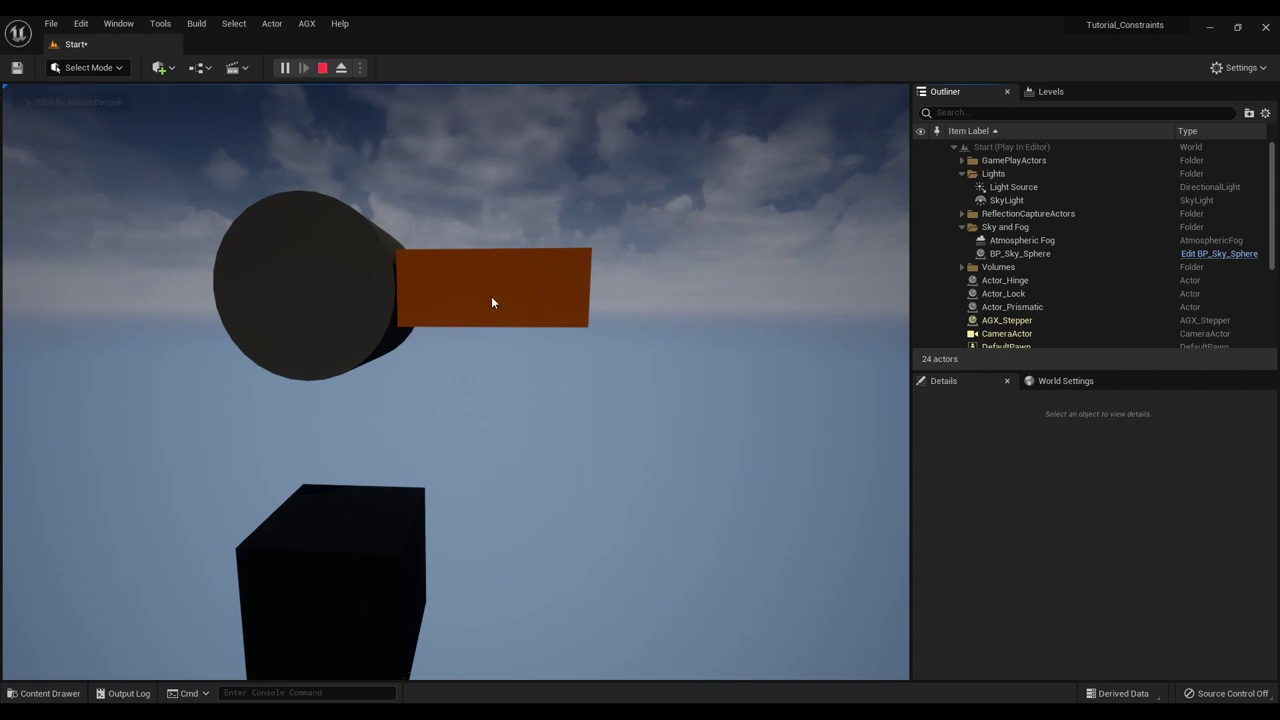
{"action": "left_click", "coordinate": [322, 69]}
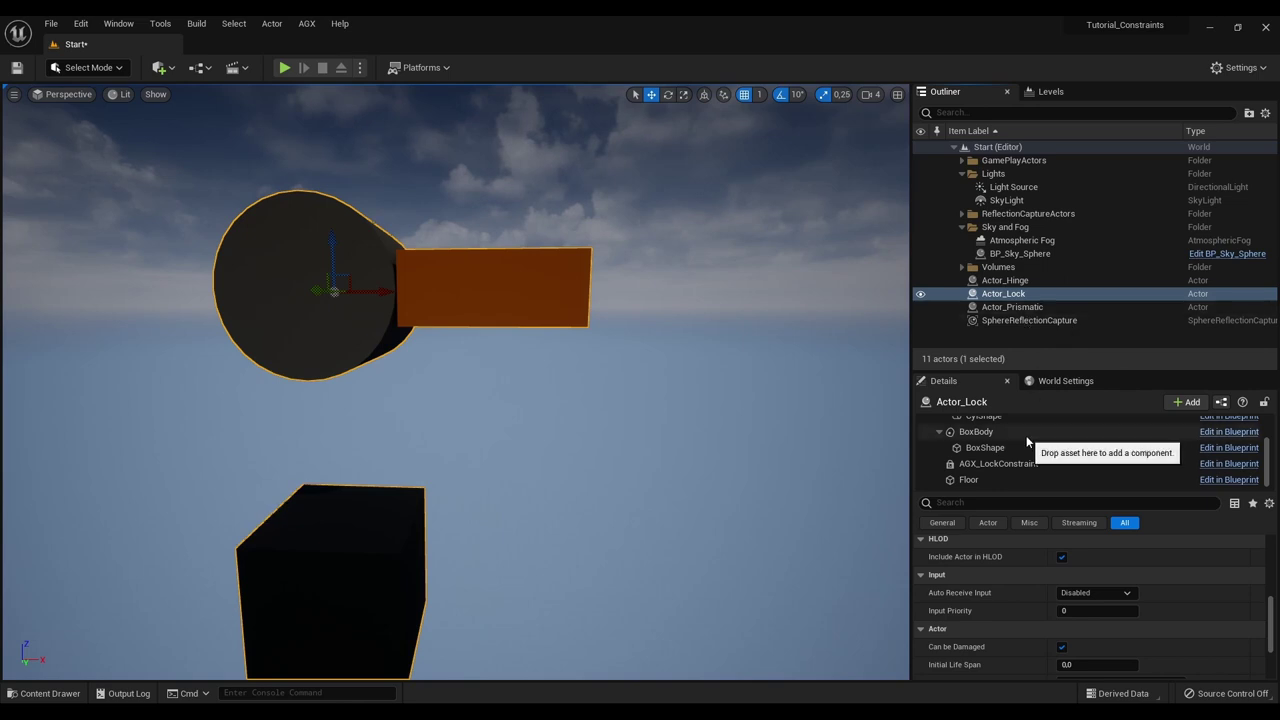
- Set the Motion Control of Actor_Lock's CylBody to Dynamics and test it with a short simulation
{"action": "scroll", "coordinate": [1000, 460], "scroll_direction": "up", "scroll_amount": 3}
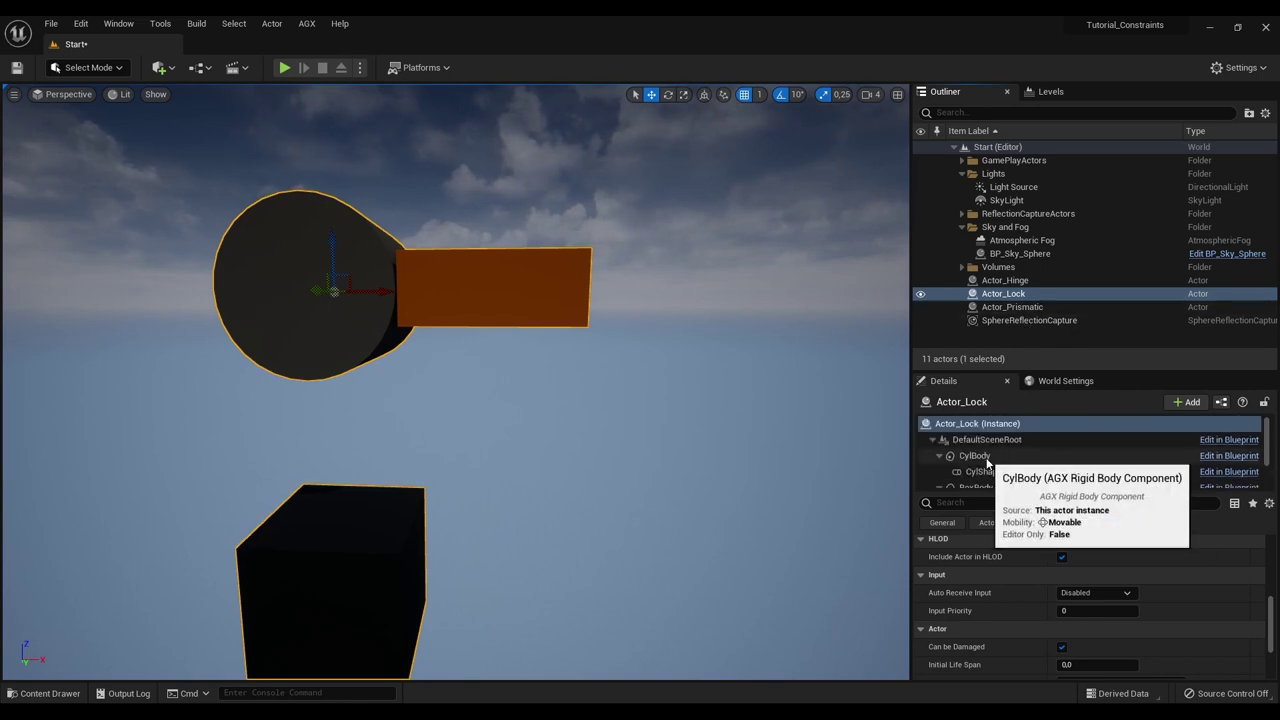
{"action": "left_click", "coordinate": [987, 461]}
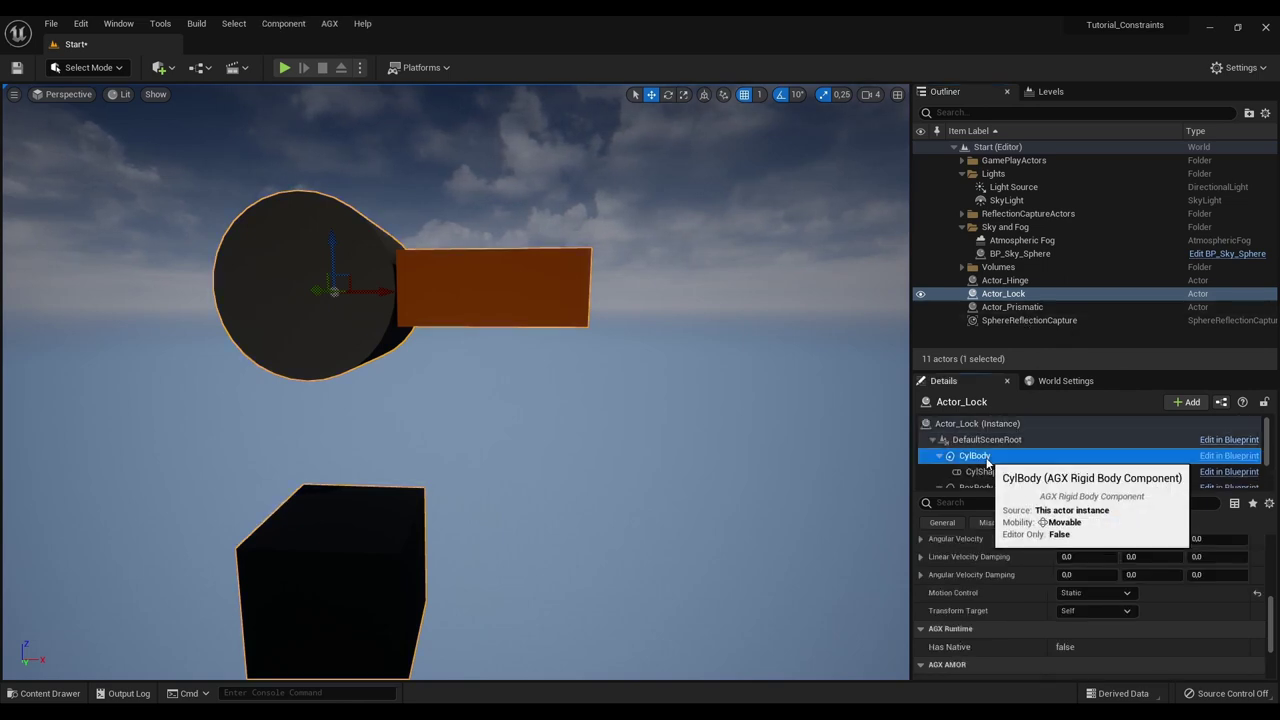
{"action": "left_click", "coordinate": [1090, 594]}
{"action": "left_click", "coordinate": [1080, 631]}
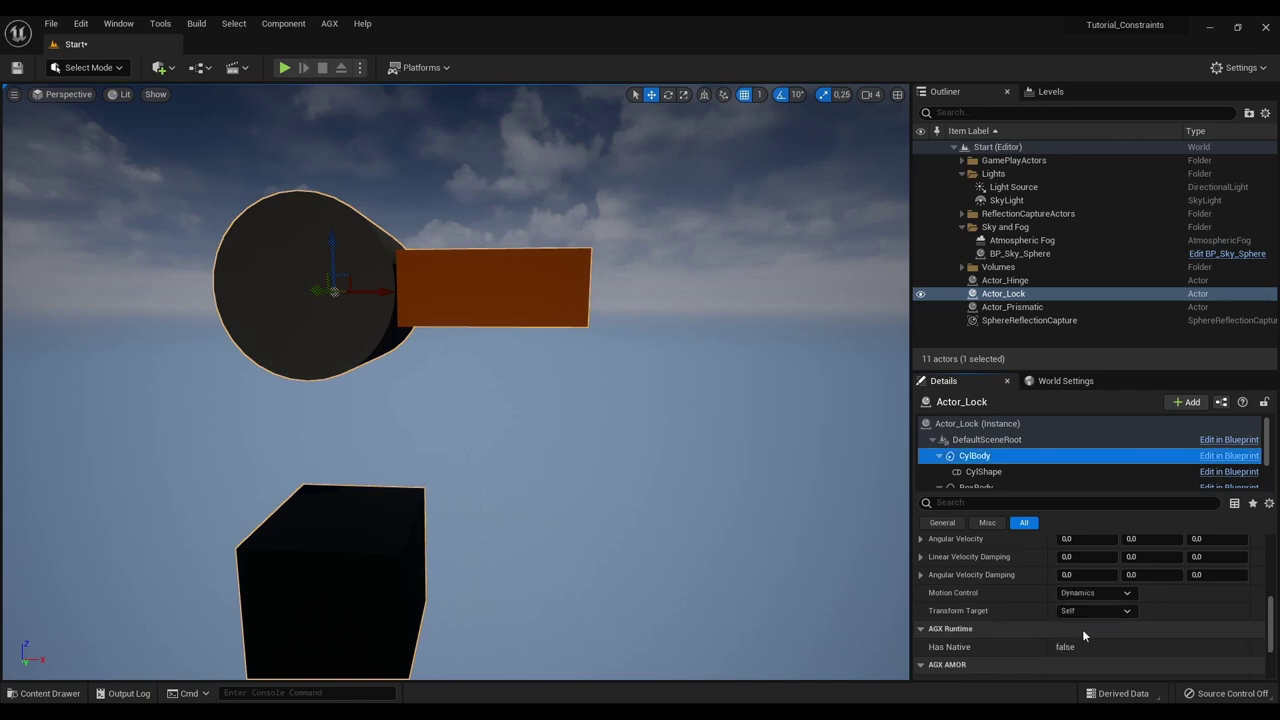
{"action": "left_click", "coordinate": [283, 68]}
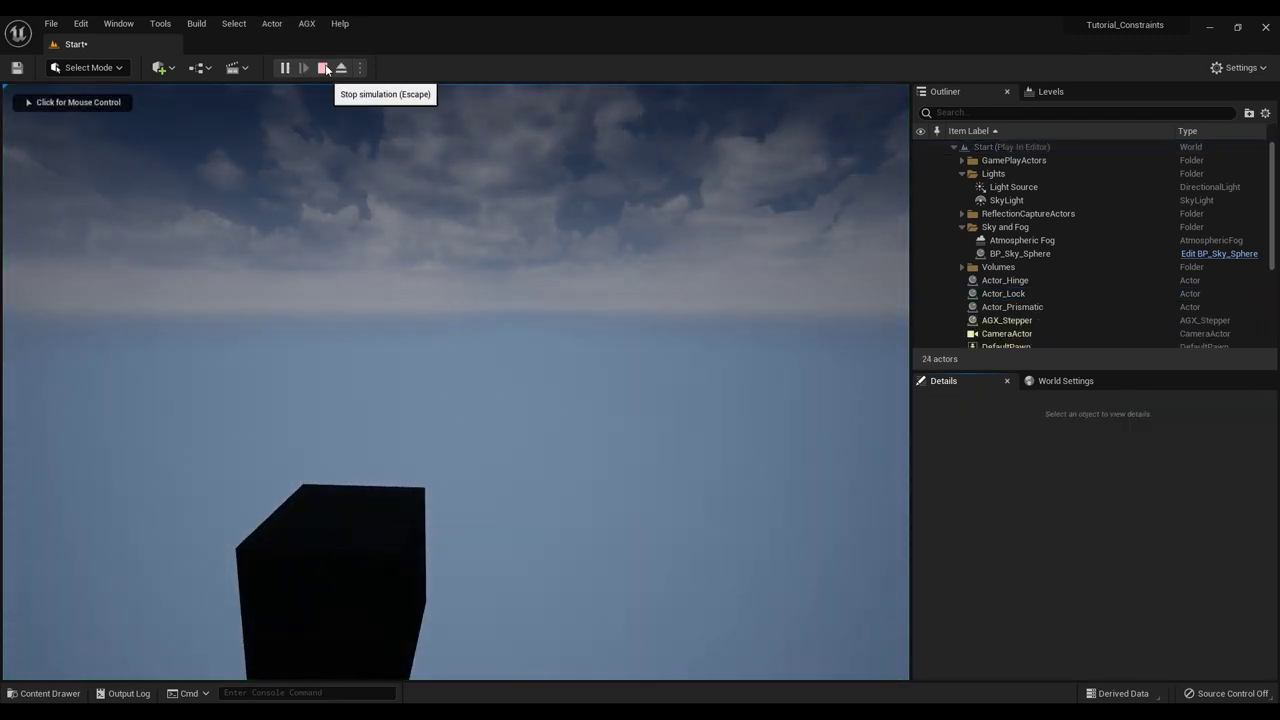
{"action": "left_click", "coordinate": [323, 68]}
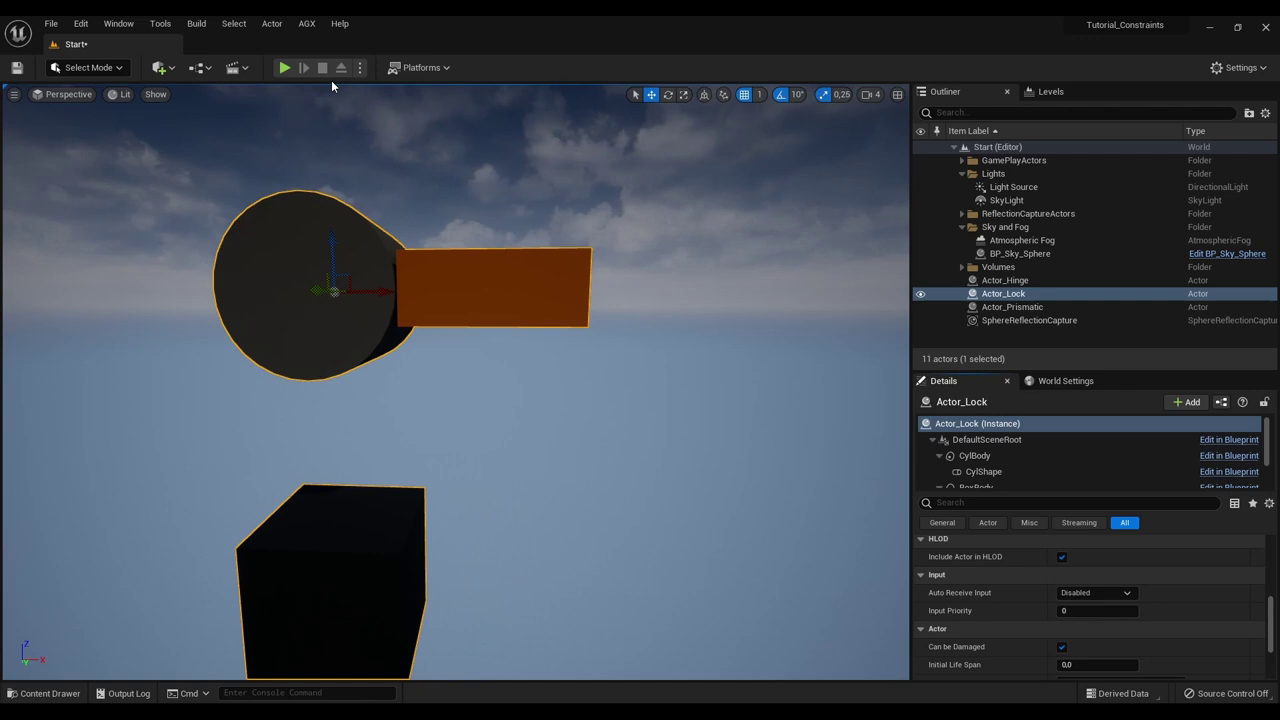
- Review the AGX constraint types available as new components for Actor_Lock
{"action": "left_click", "coordinate": [1187, 402]}
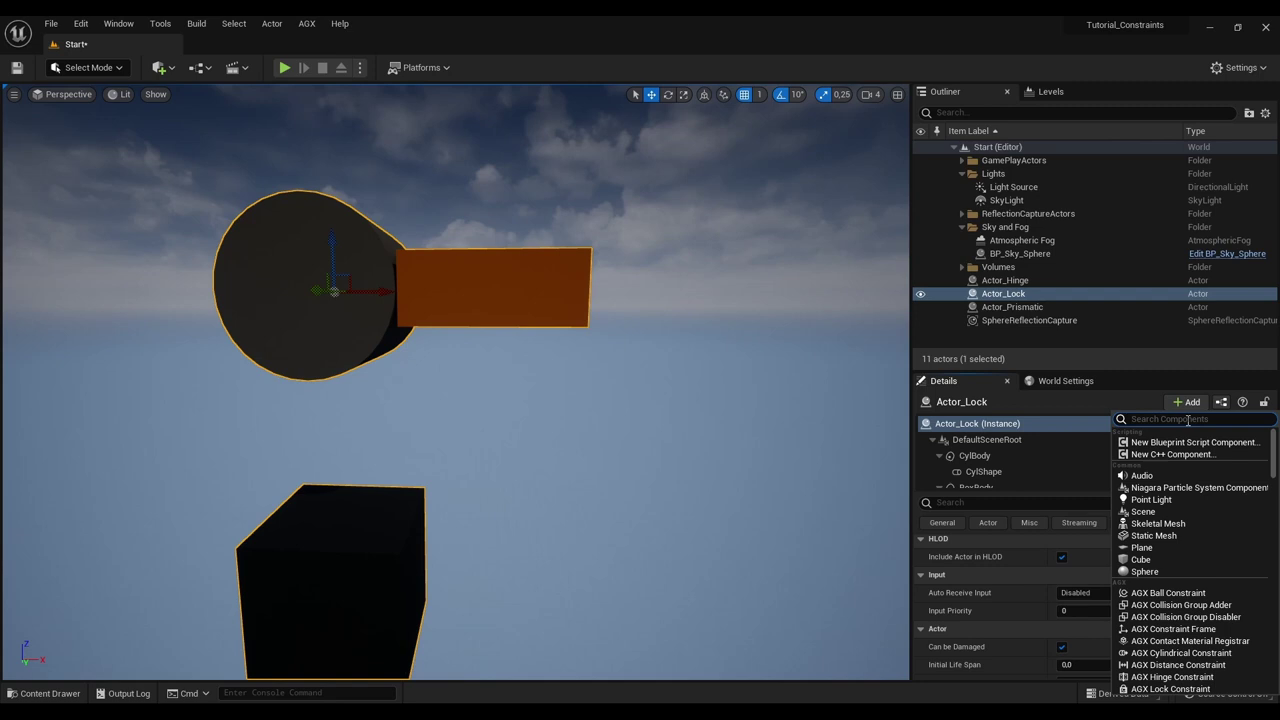
{"action": "scroll", "coordinate": [1175, 535], "scroll_direction": "down", "scroll_amount": 3}
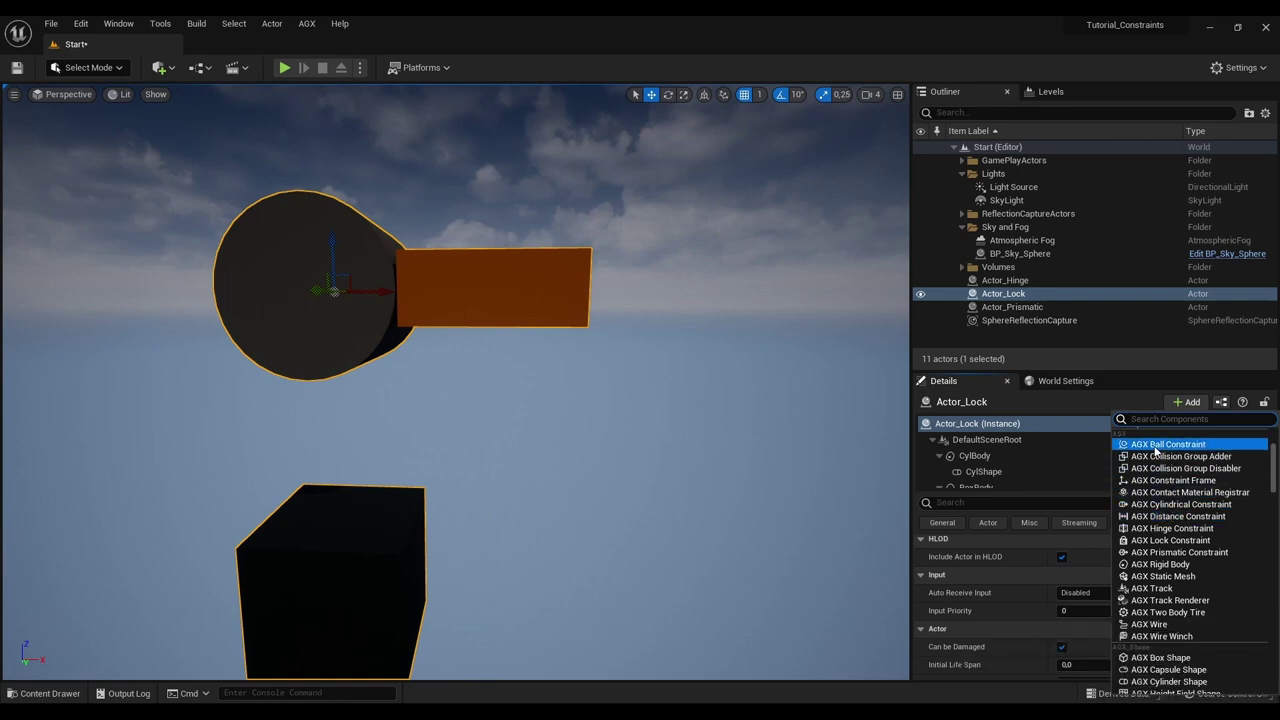
{"action": "left_click", "coordinate": [899, 449]}
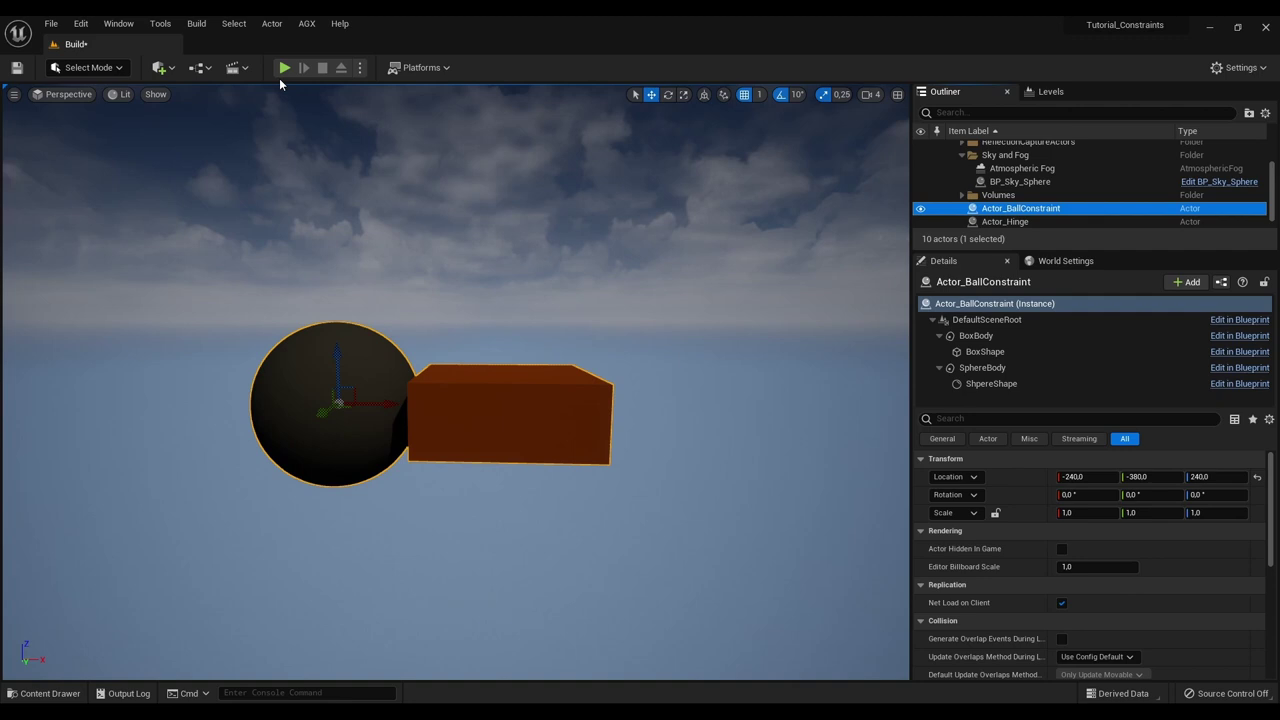
- Simulate the Build level and stop it to check how the sphere and orange box behave
{"action": "left_click", "coordinate": [283, 68]}
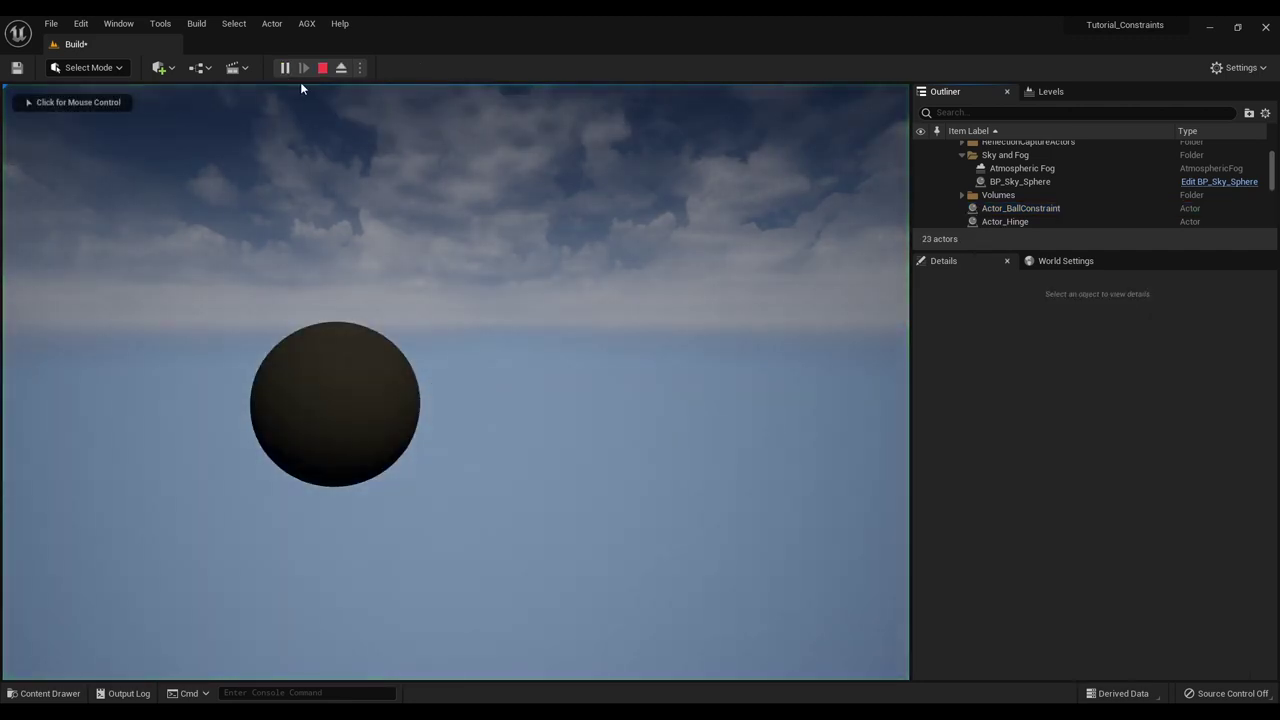
{"action": "key", "text": "Escape"}
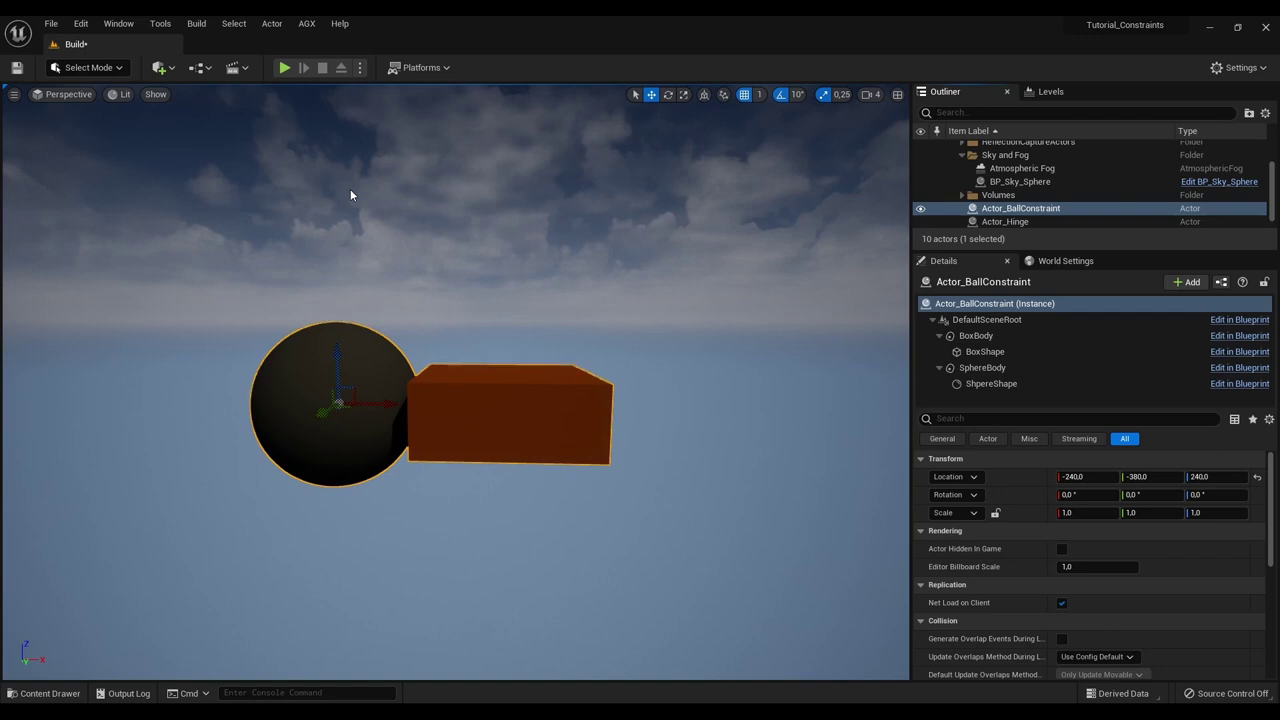
- Add an AGX Ball Constraint component to Actor_BallConstraint
{"action": "left_click", "coordinate": [1189, 282]}
{"action": "type", "text": "bal"}
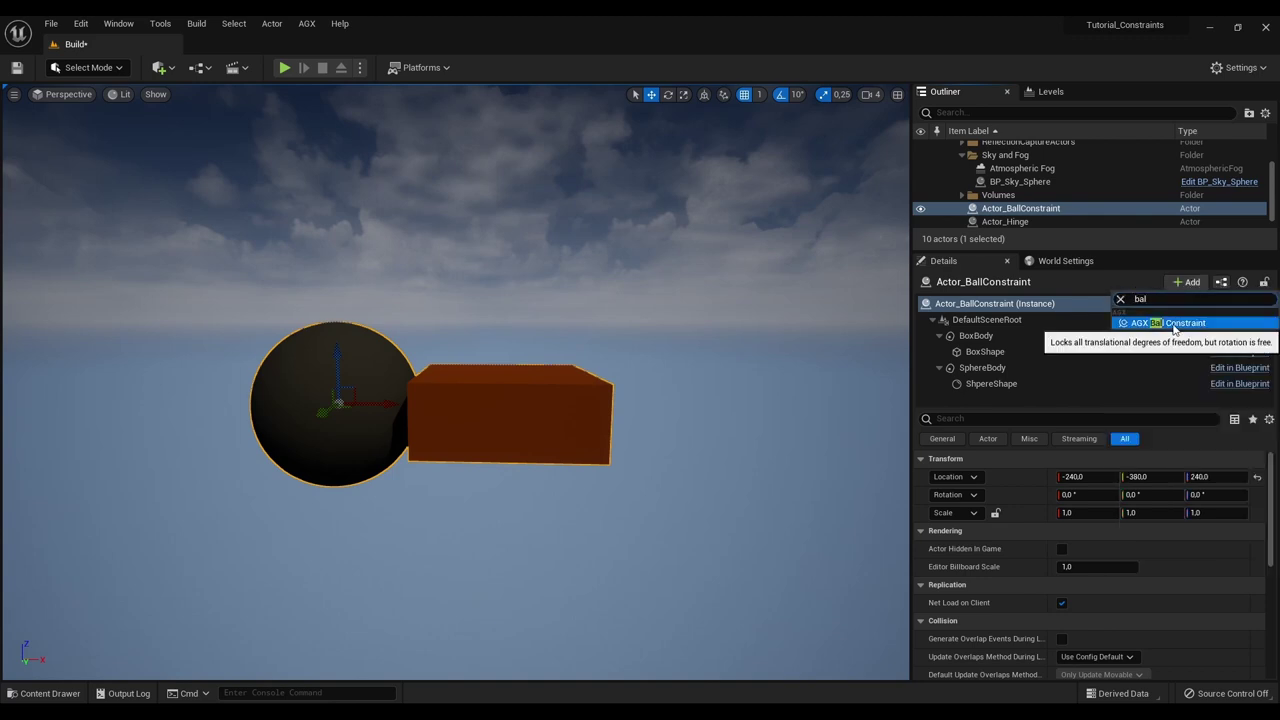
{"action": "left_click", "coordinate": [1173, 324]}
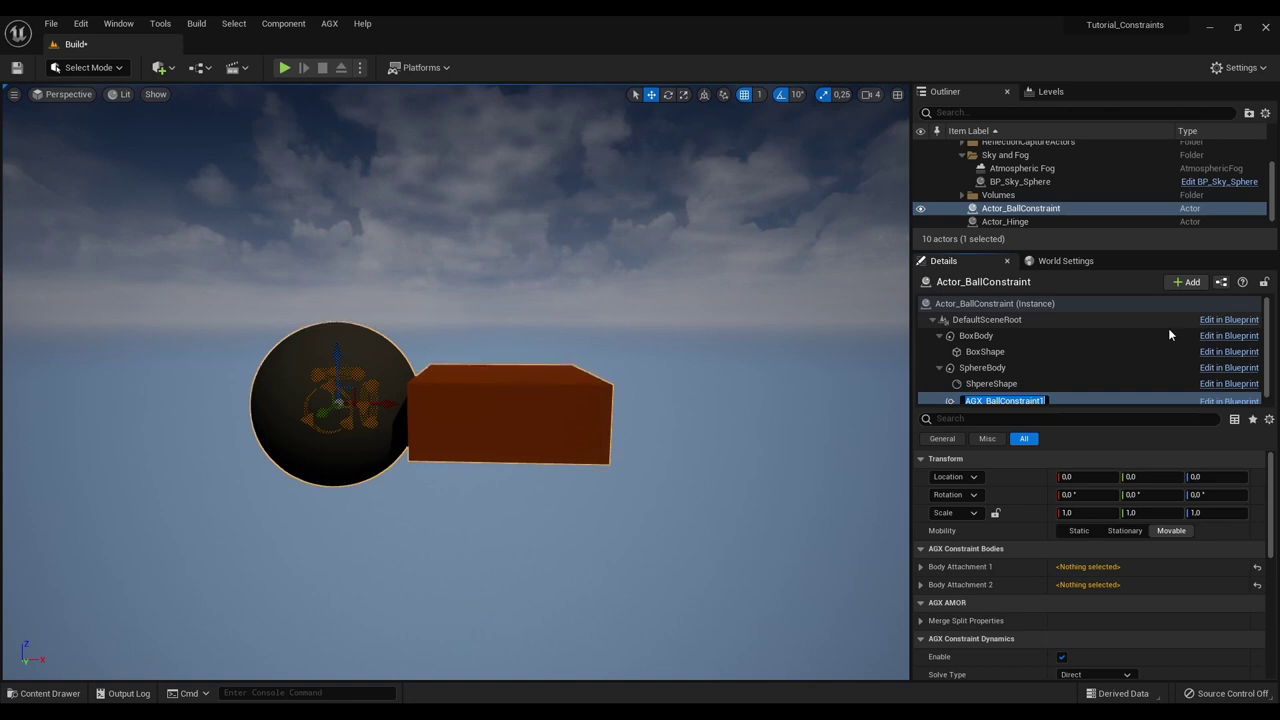
- Assign SphereBody as the rigid body of the ball constraint's Body Attachment 1
{"action": "left_click", "coordinate": [919, 568]}
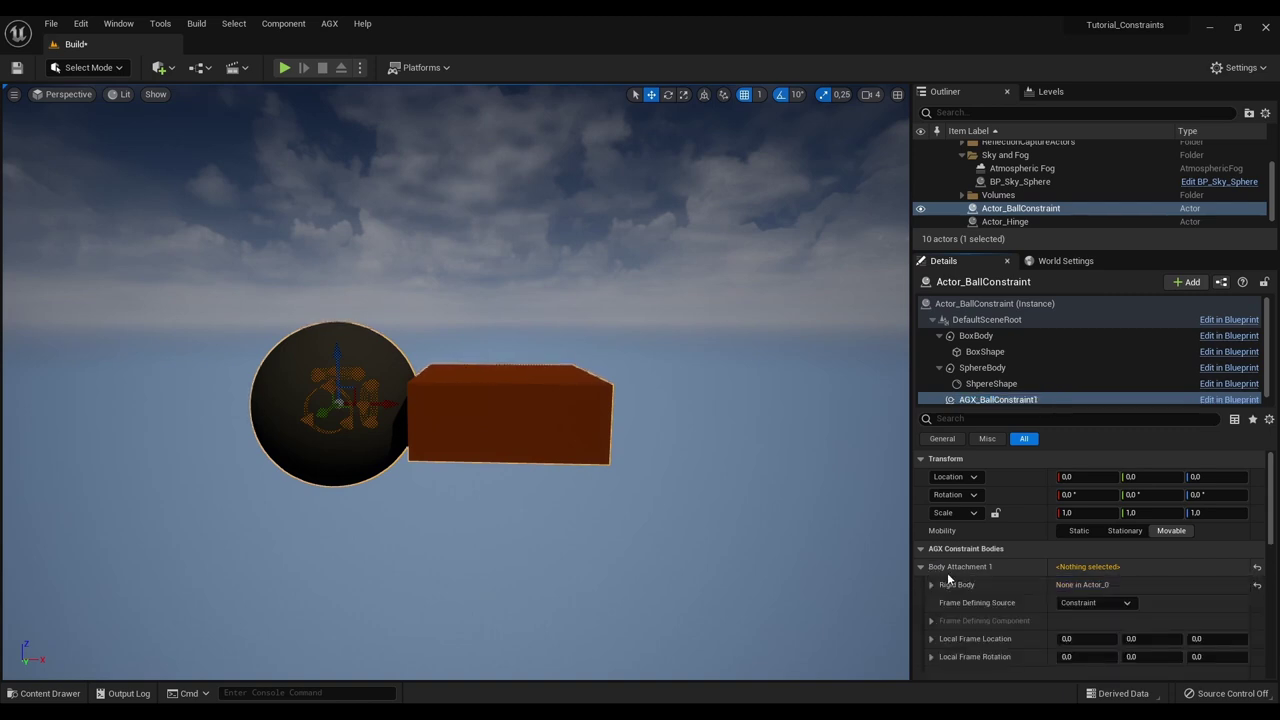
{"action": "left_click", "coordinate": [932, 584]}
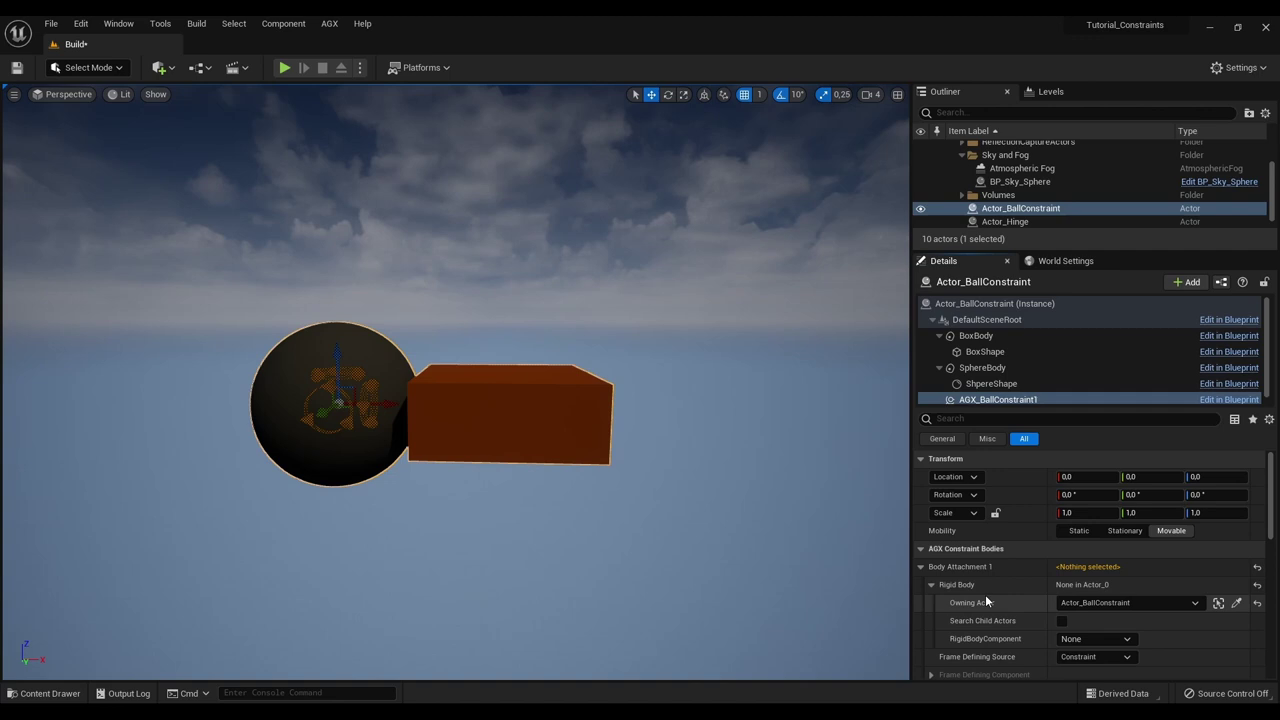
{"action": "left_click", "coordinate": [1089, 643]}
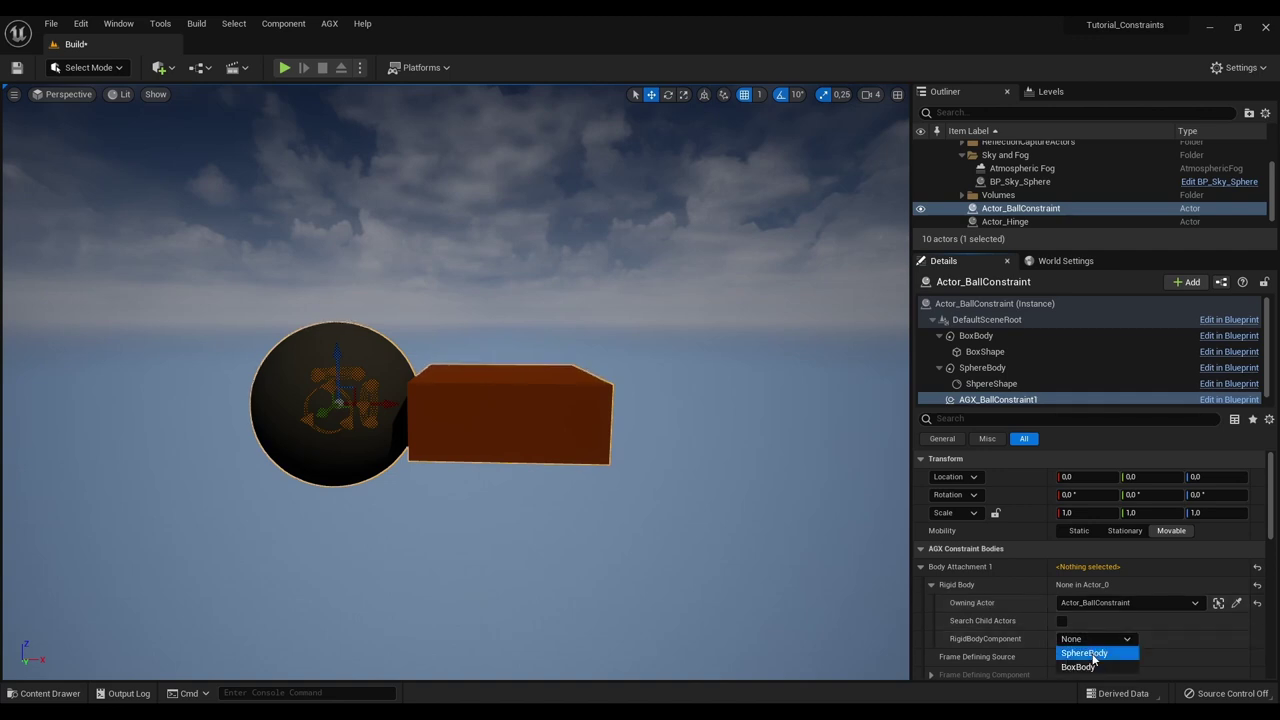
{"action": "left_click", "coordinate": [1090, 654]}
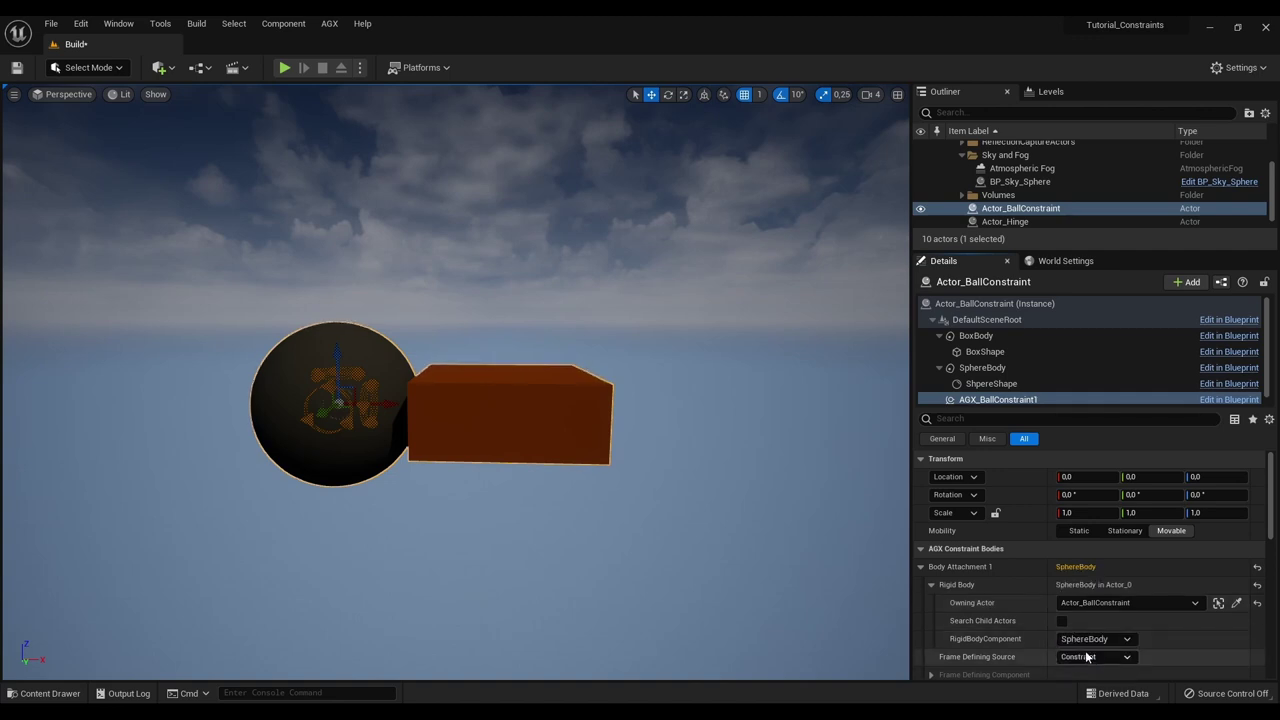
{"action": "left_click", "coordinate": [920, 567]}
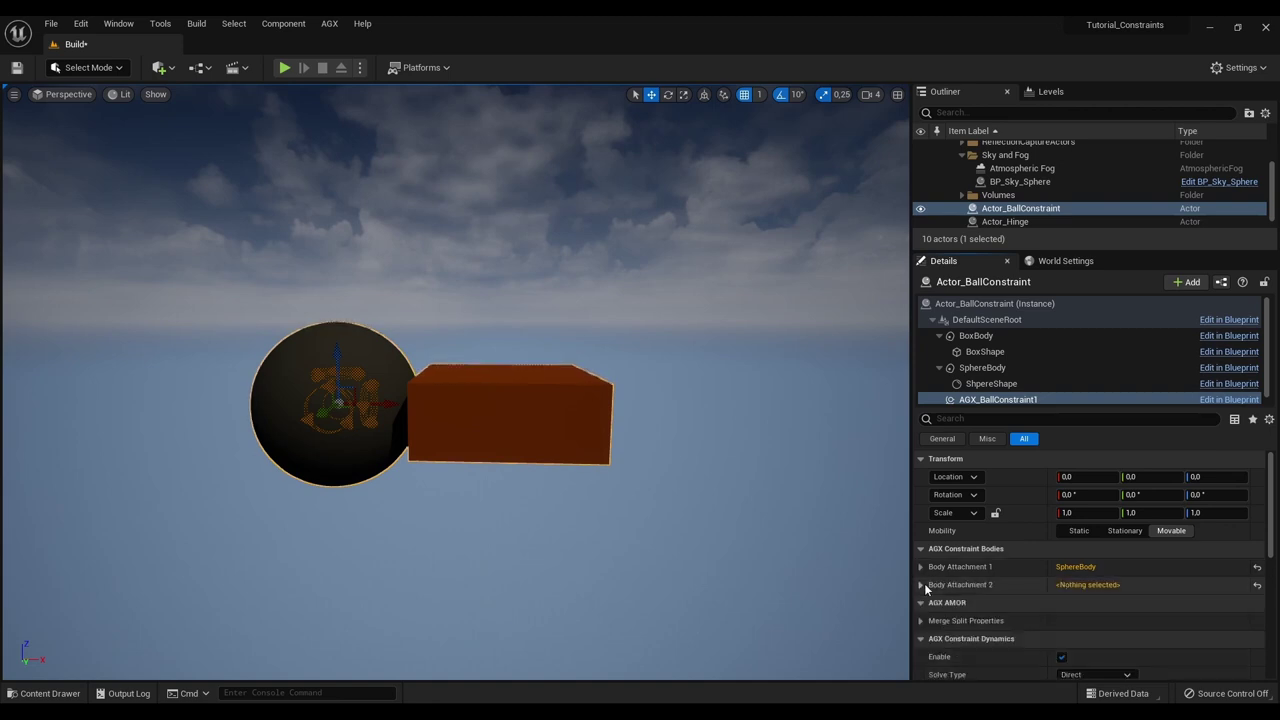
- Assign BoxBody as the rigid body of the ball constraint's Body Attachment 2
{"action": "left_click", "coordinate": [920, 585]}
{"action": "left_click", "coordinate": [932, 603]}
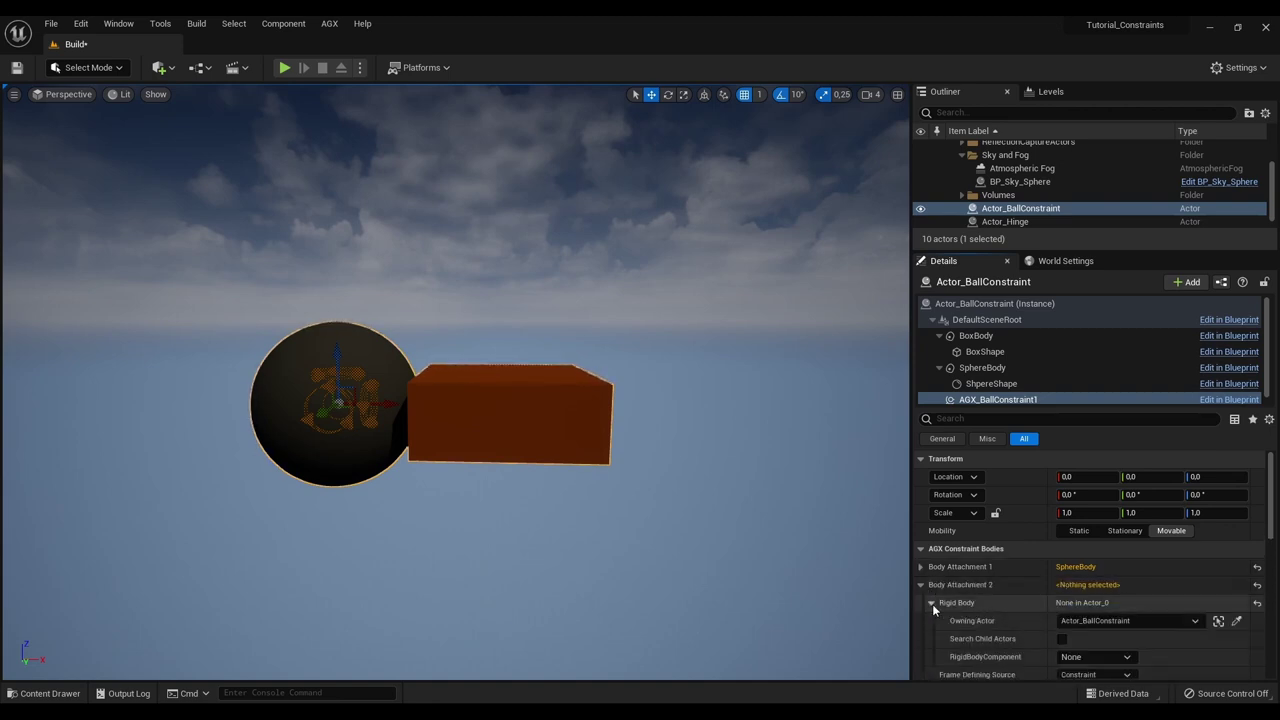
{"action": "left_click", "coordinate": [1090, 656]}
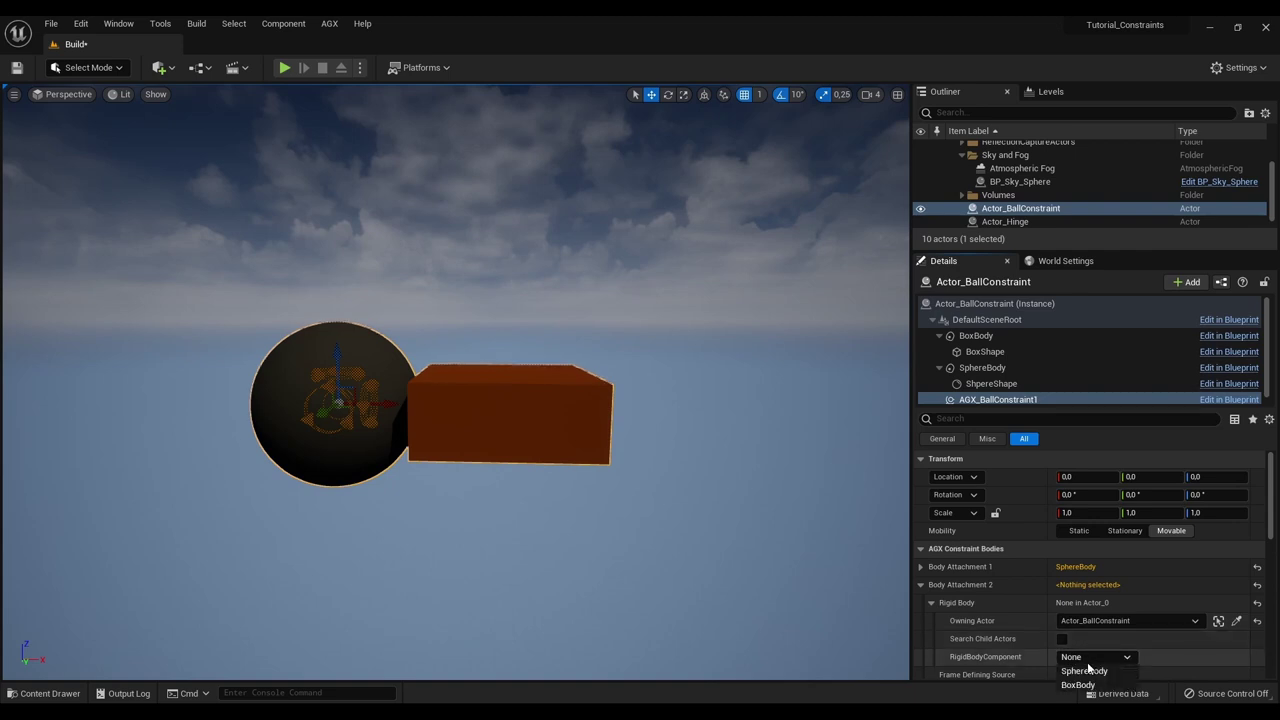
{"action": "left_click", "coordinate": [1084, 684]}
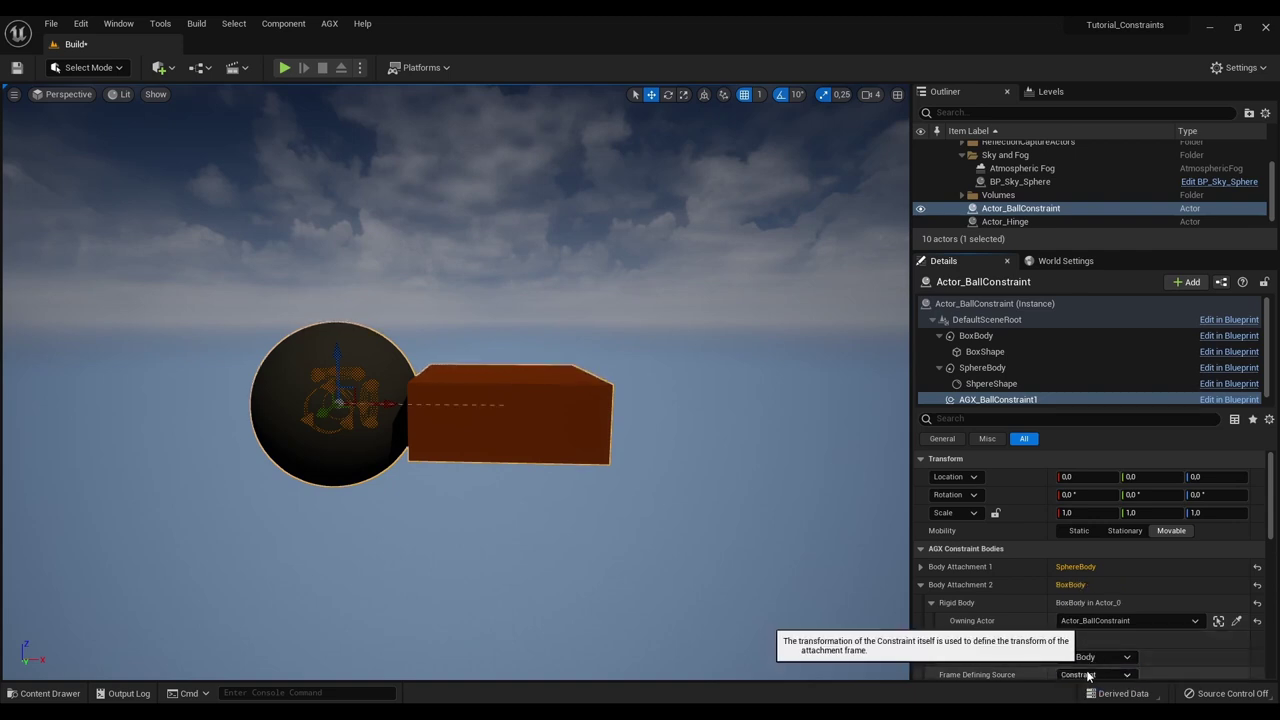
{"action": "left_click", "coordinate": [920, 587]}
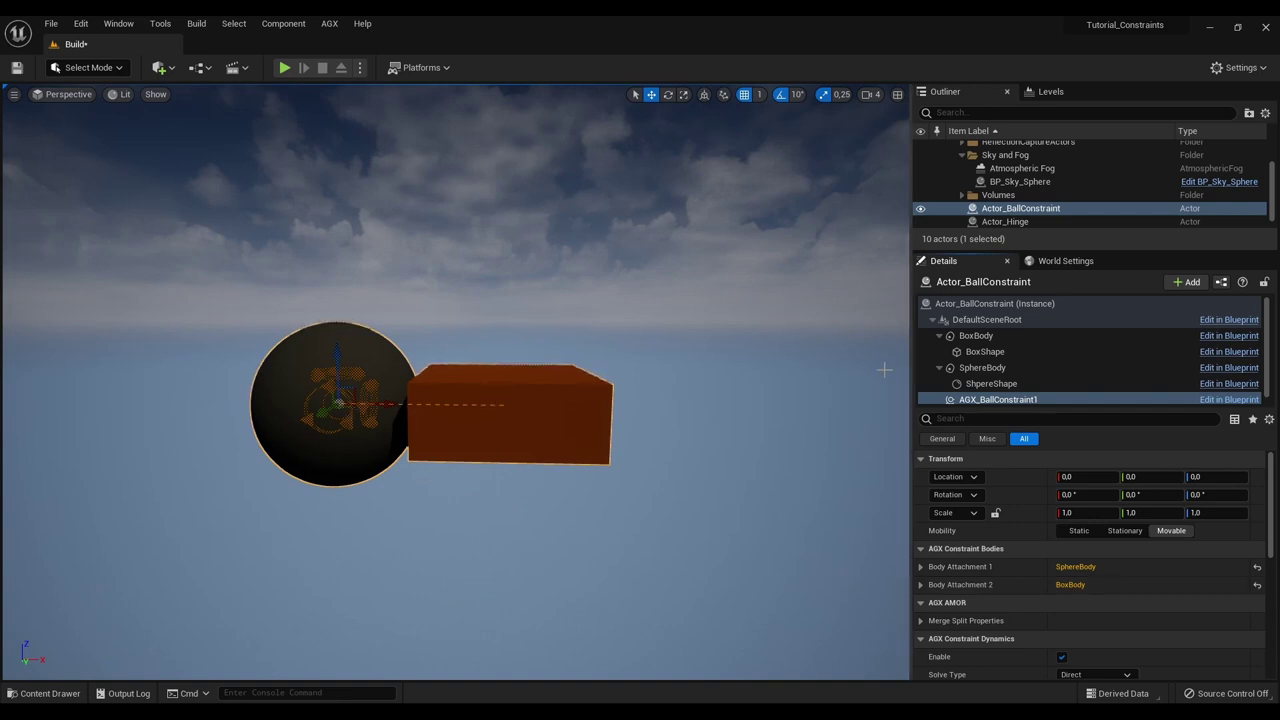
- Run a short simulation to test the ball constraint between sphere and box, and reselect the constraint component
{"action": "left_click", "coordinate": [283, 69]}
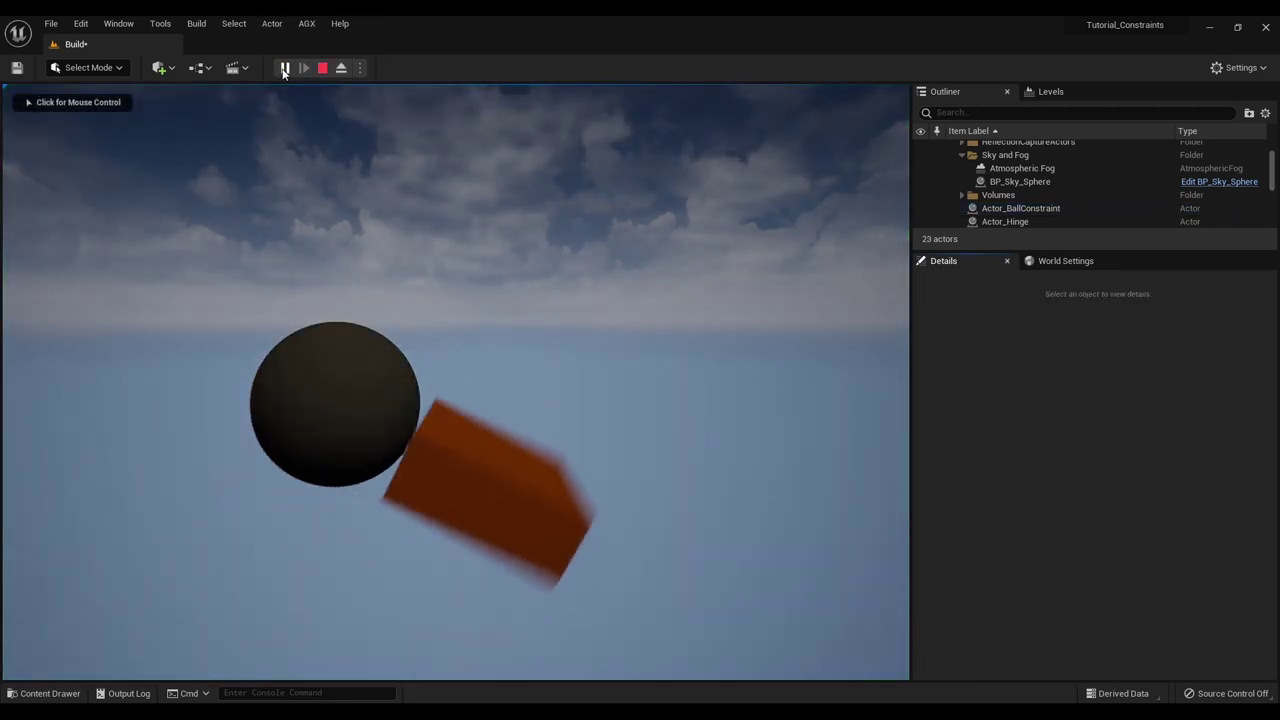
{"action": "left_click", "coordinate": [321, 69]}
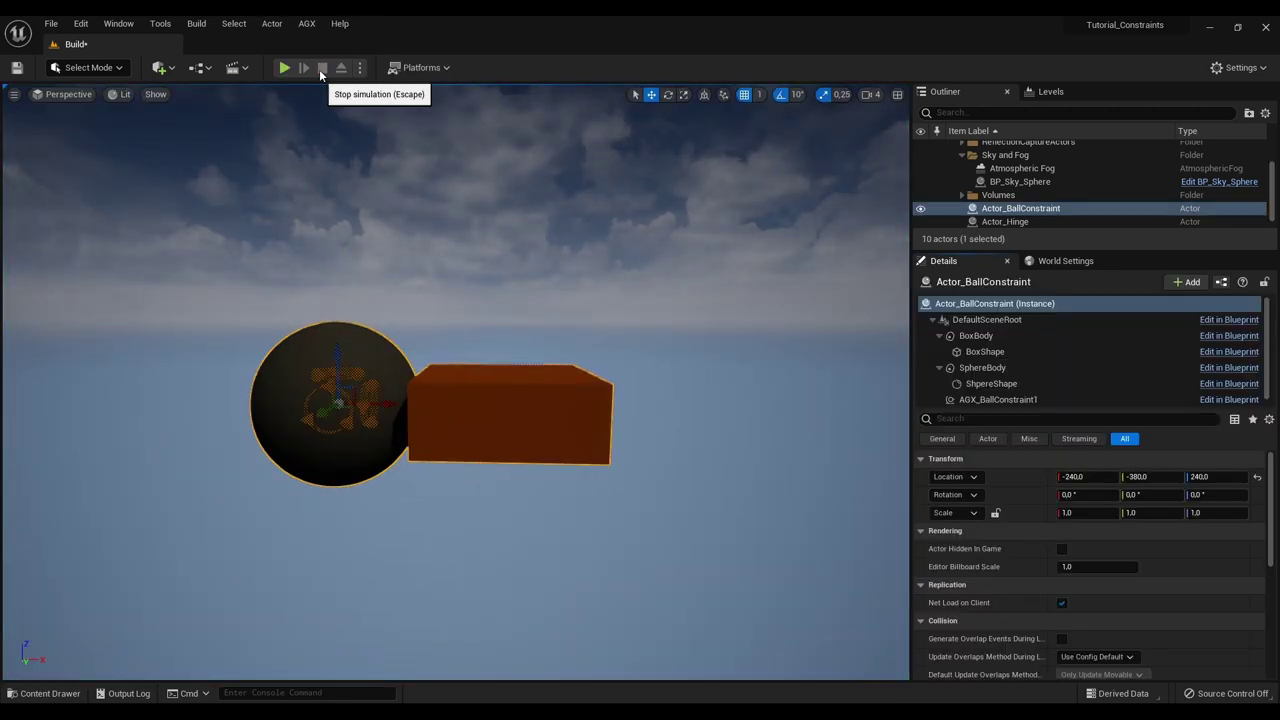
{"action": "left_click", "coordinate": [985, 401]}
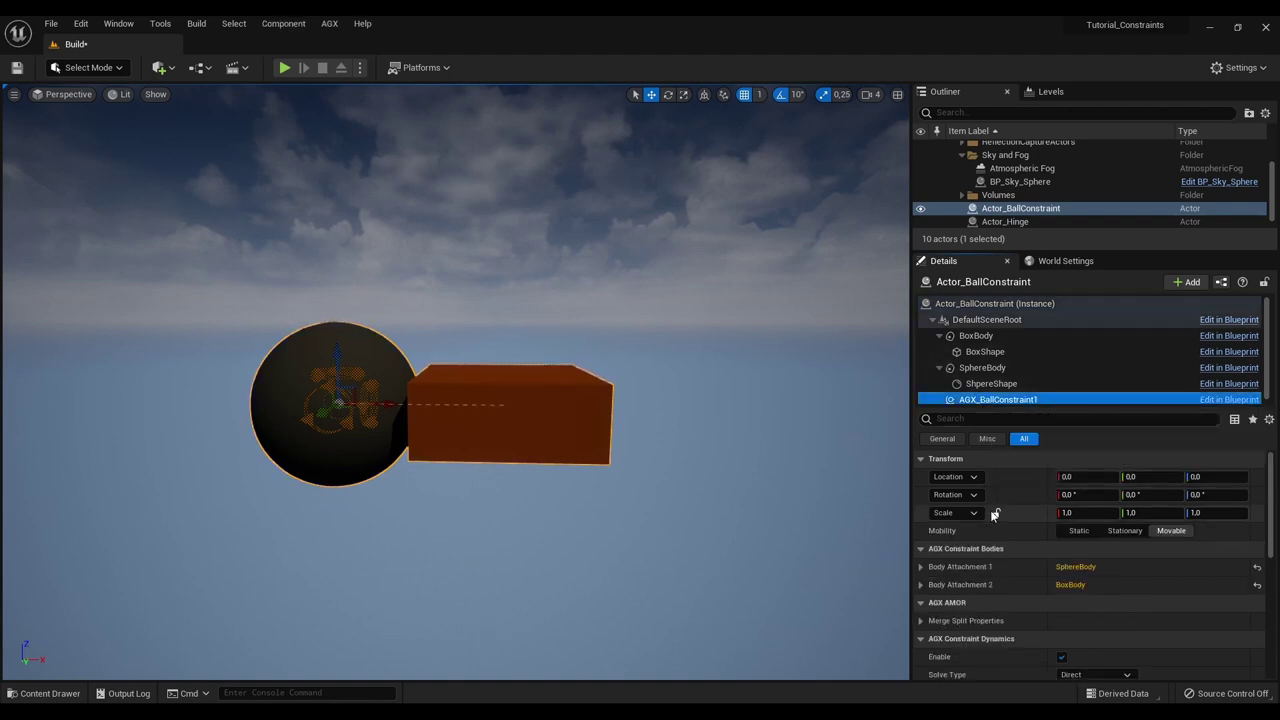
- Set the first Angular Velocity component of Actor_BallConstraint's BoxBody to 20 and test it with a short simulation
{"action": "left_click", "coordinate": [990, 340]}
{"action": "scroll", "coordinate": [1004, 573], "scroll_direction": "down", "scroll_amount": 1}
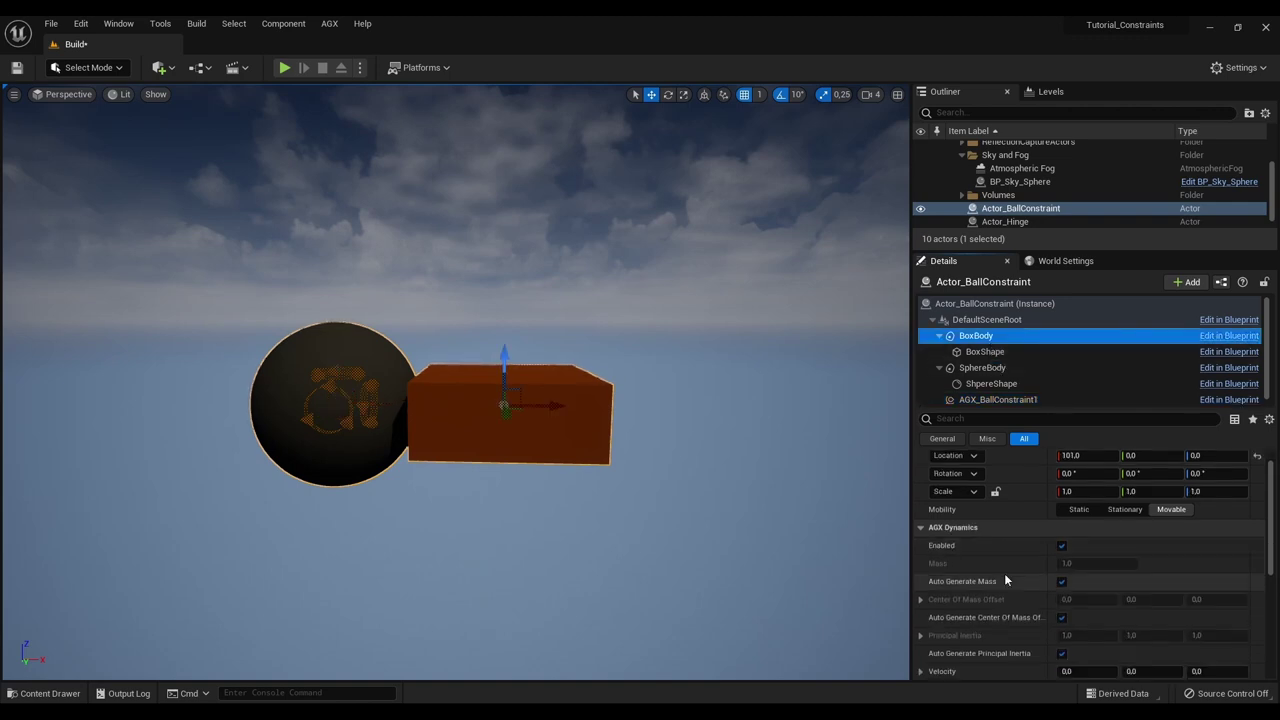
{"action": "scroll", "coordinate": [1004, 573], "scroll_direction": "down", "scroll_amount": 4}
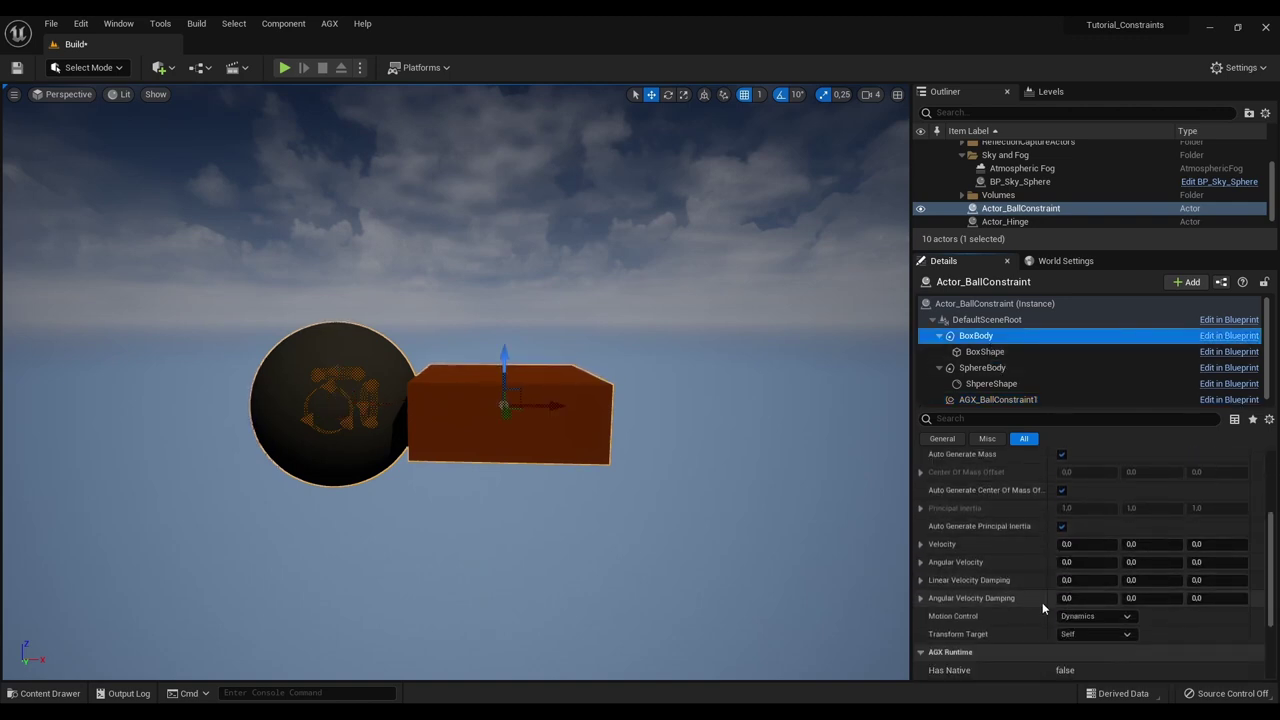
{"action": "left_click", "coordinate": [1096, 566]}
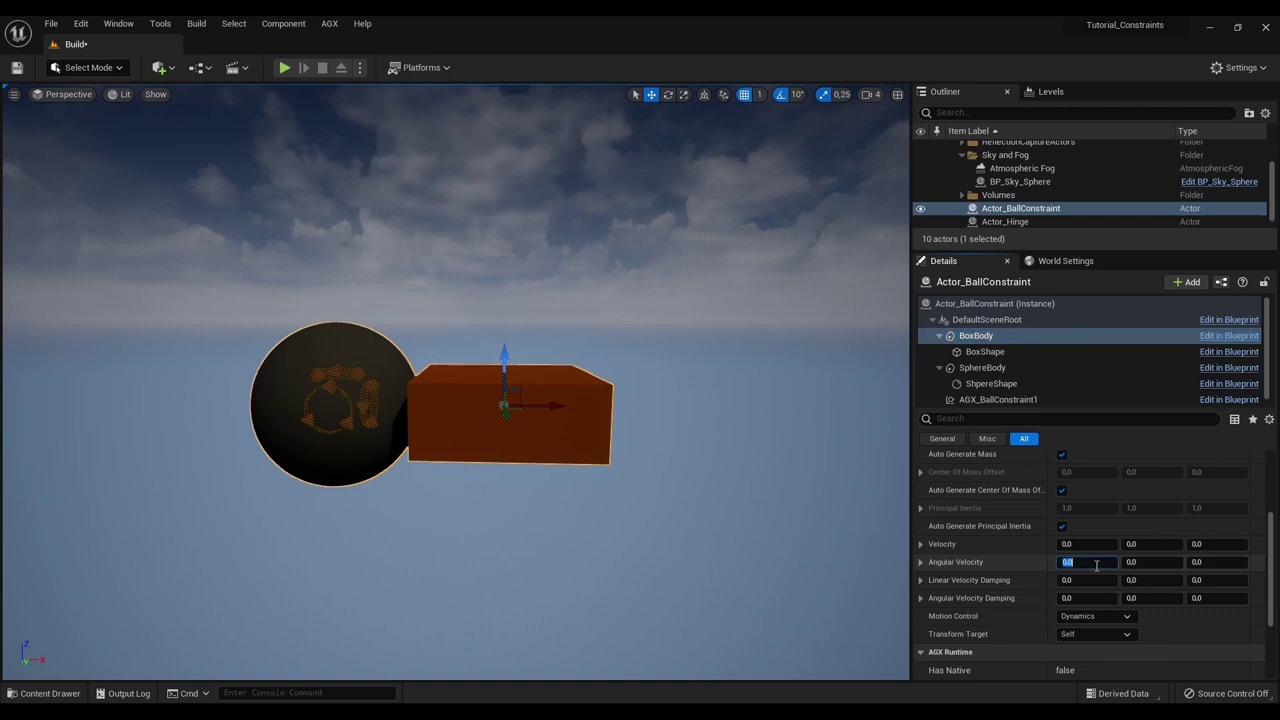
{"action": "type", "text": "20.0"}
{"action": "key", "text": "Tab"}
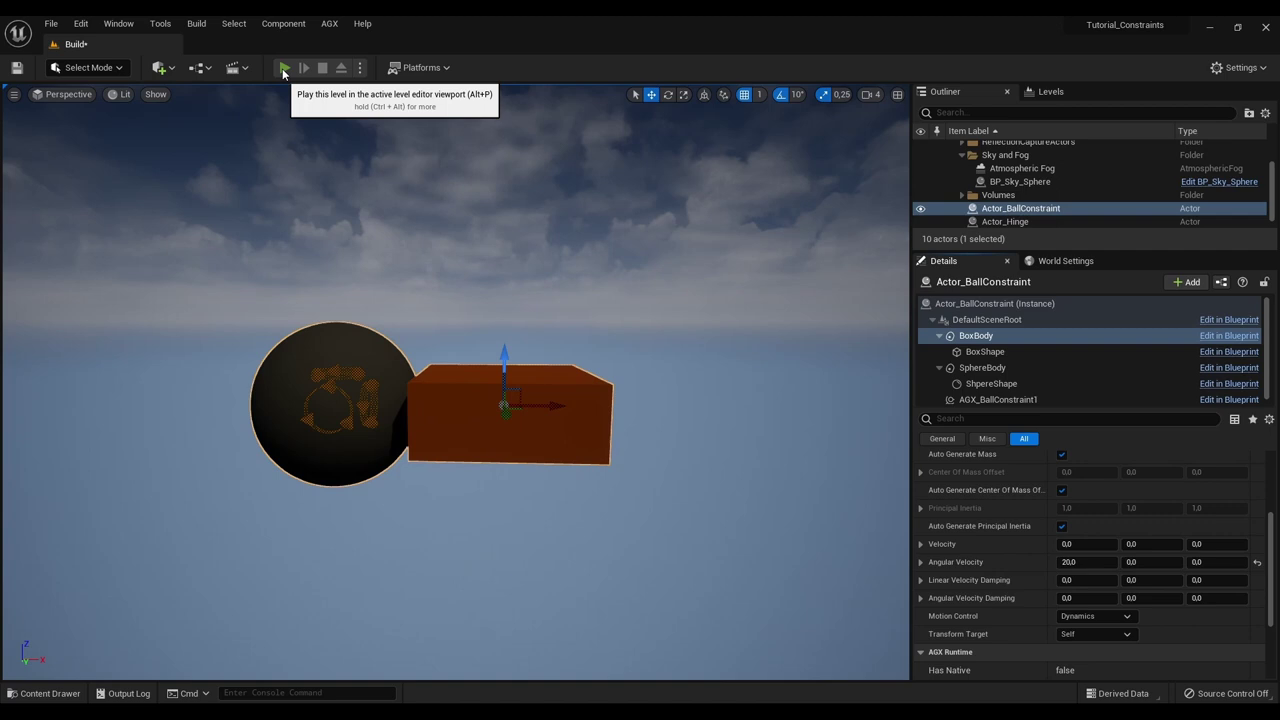
{"action": "left_click", "coordinate": [284, 68]}
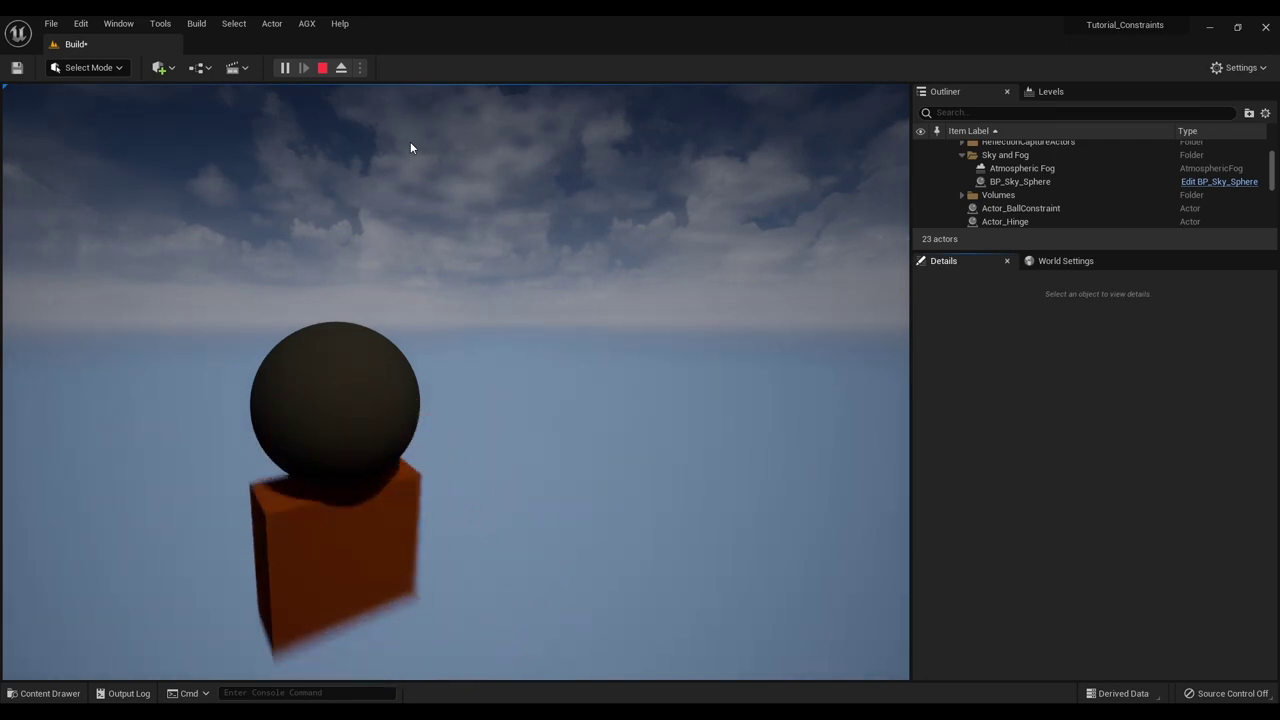
{"action": "key", "text": "Escape"}
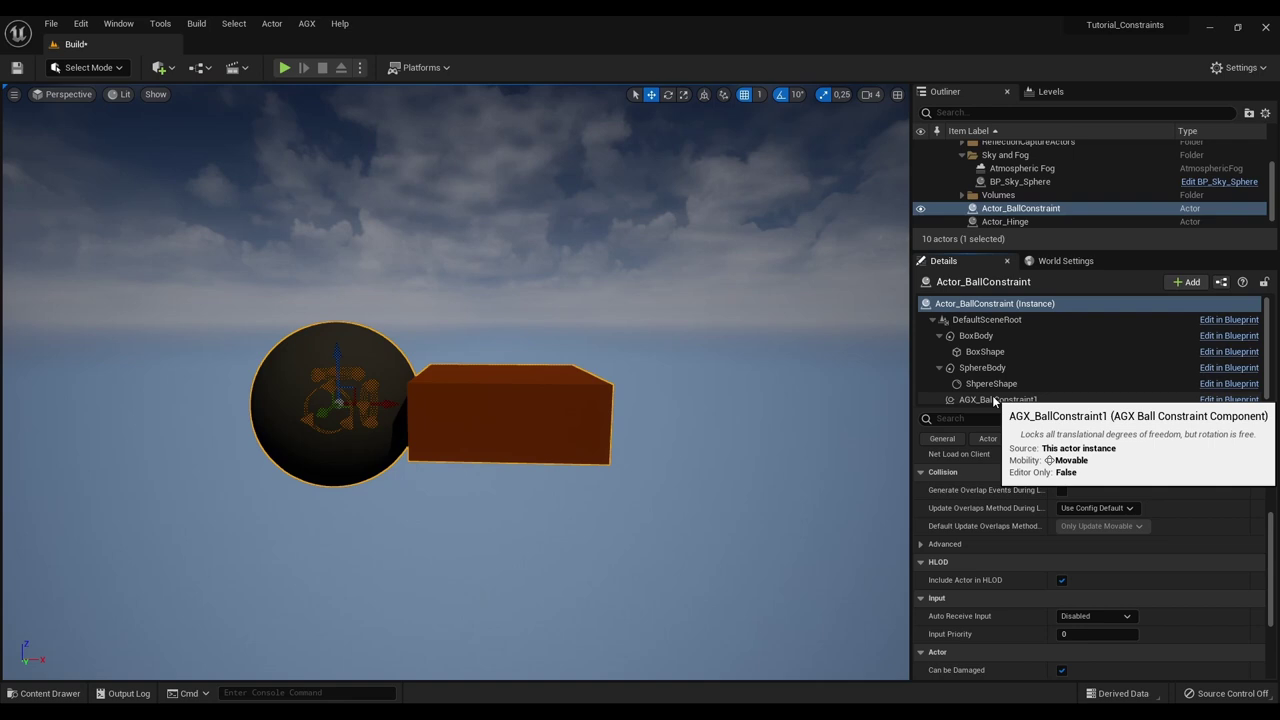
- Review the Solve Type options and the per-axis Compliance values of the ball constraint
{"action": "left_click", "coordinate": [992, 398]}
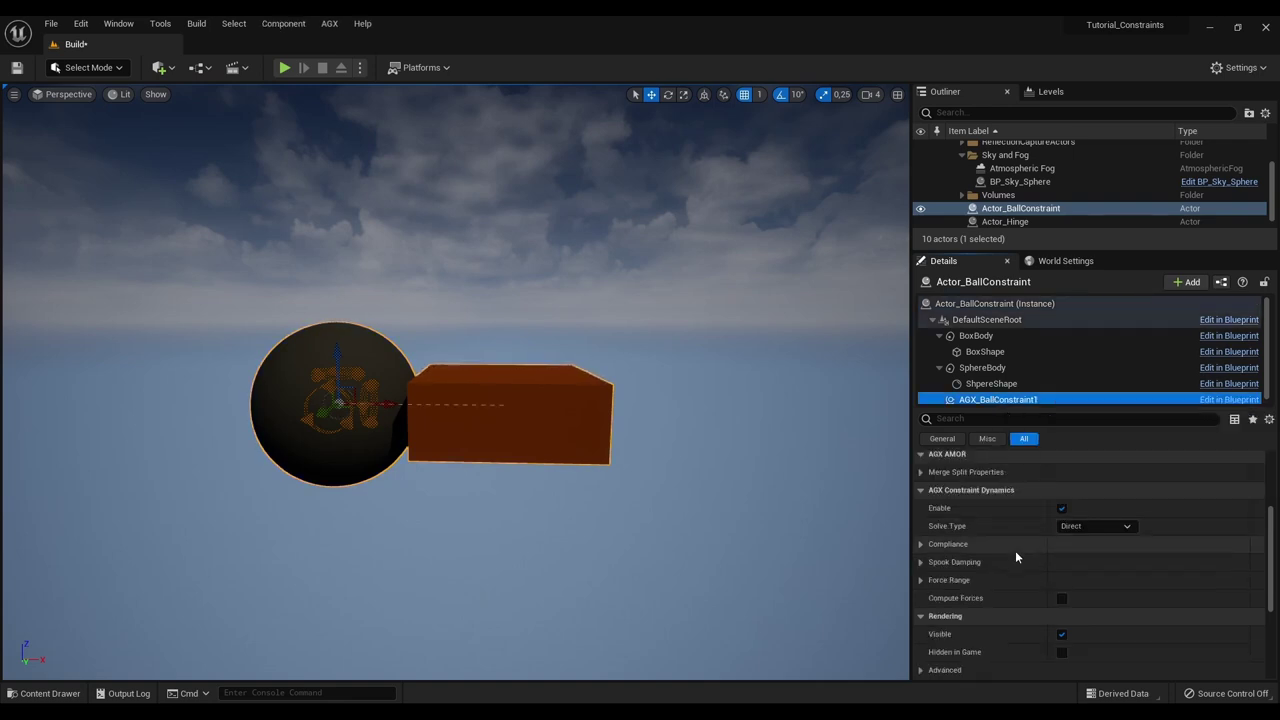
{"action": "scroll", "coordinate": [1015, 550], "scroll_direction": "up", "scroll_amount": 1}
{"action": "scroll", "coordinate": [1025, 546], "scroll_direction": "up", "scroll_amount": 1}
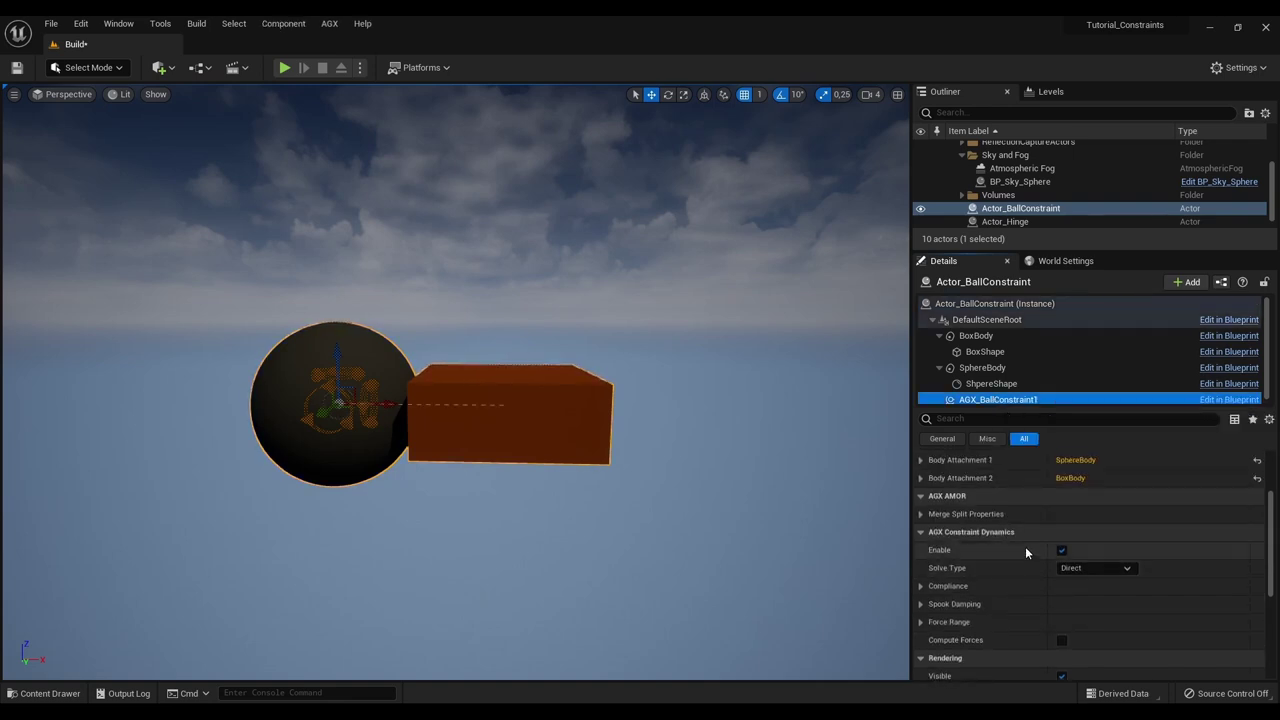
{"action": "left_click", "coordinate": [1086, 570]}
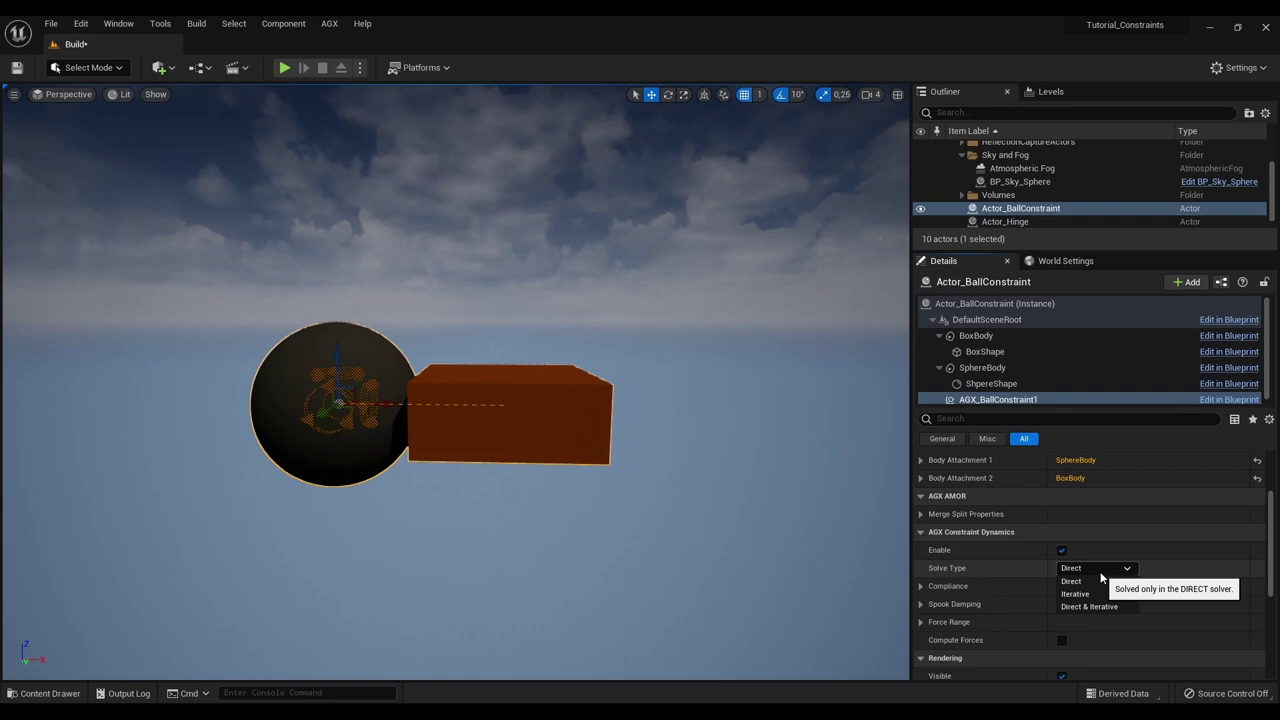
{"action": "left_click", "coordinate": [920, 587]}
{"action": "scroll", "coordinate": [920, 590], "scroll_direction": "down", "scroll_amount": 2}
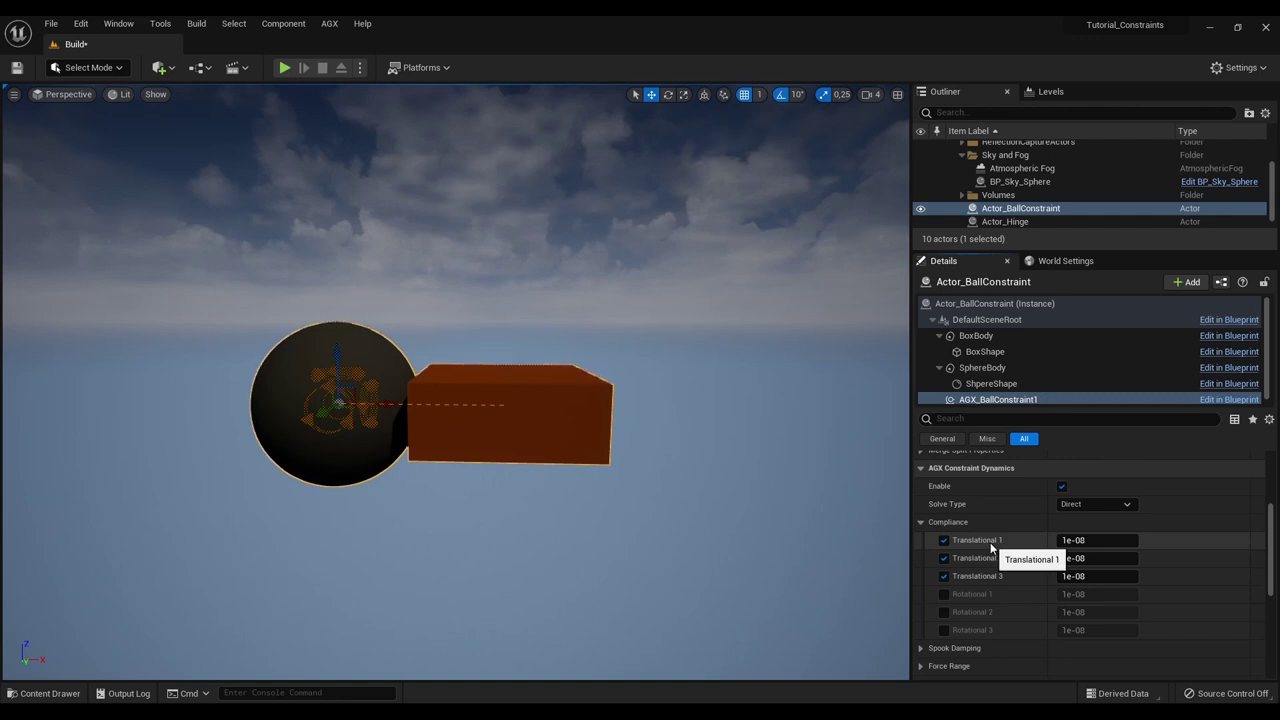
{"action": "left_click", "coordinate": [921, 522]}
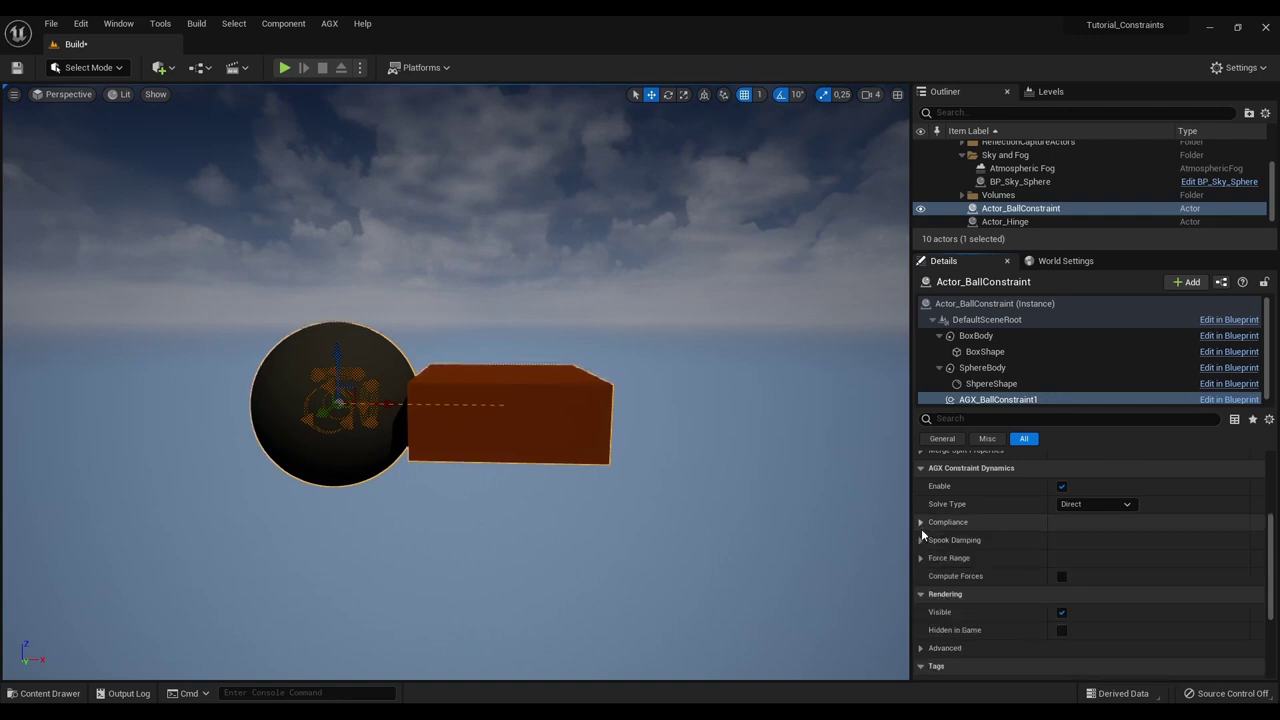
- Review the ball constraint's Spook Damping values and its Force Range, including the limits for Translational 1
{"action": "left_click", "coordinate": [919, 540]}
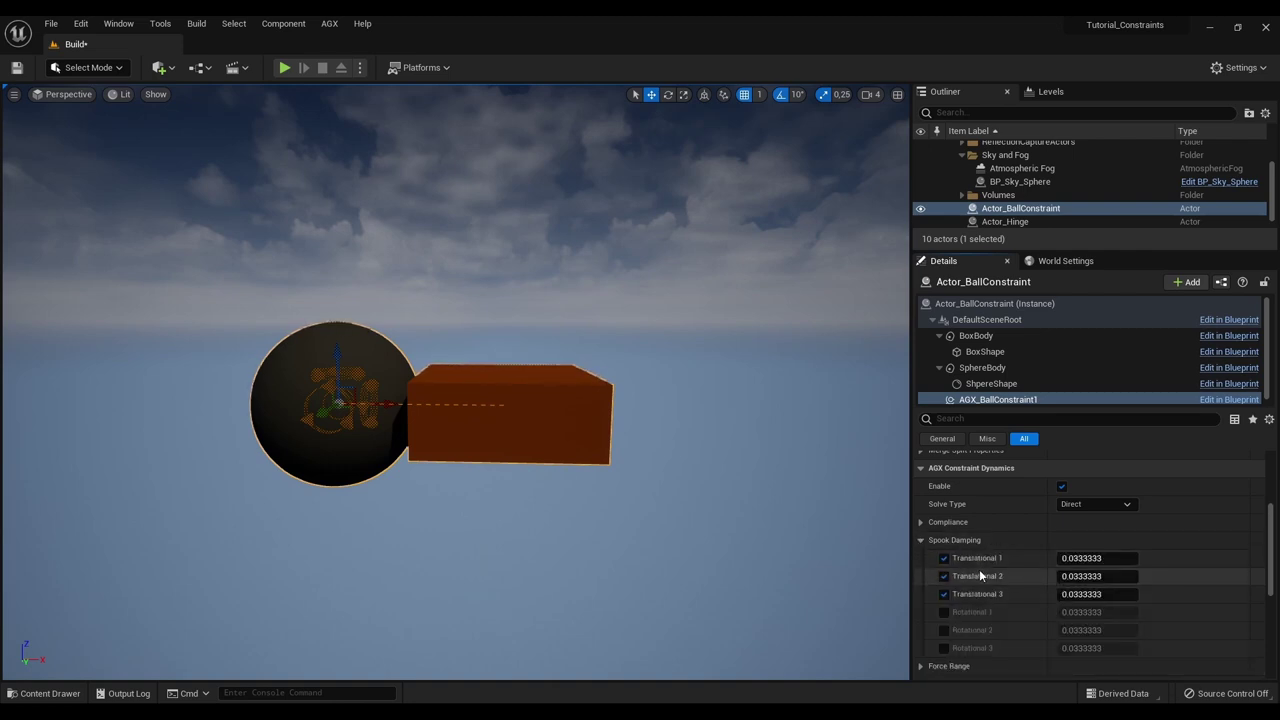
{"action": "left_click", "coordinate": [920, 540]}
{"action": "left_click", "coordinate": [921, 558]}
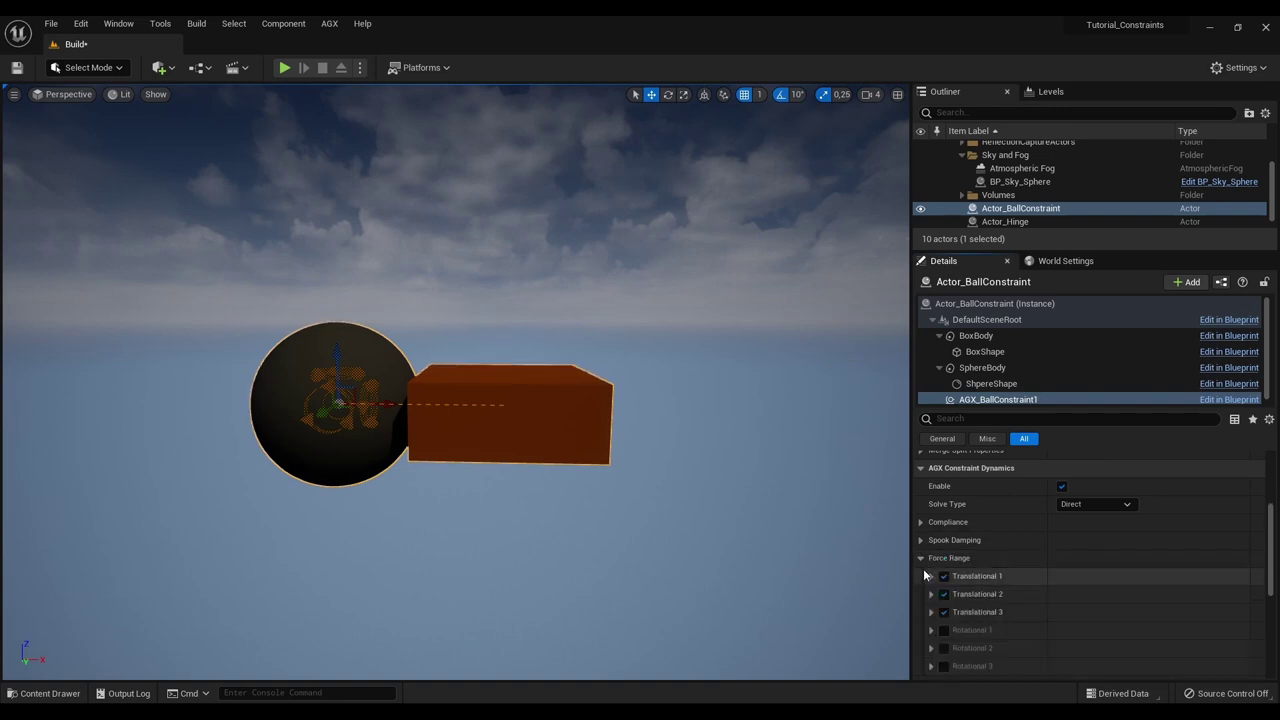
{"action": "left_click", "coordinate": [931, 576]}
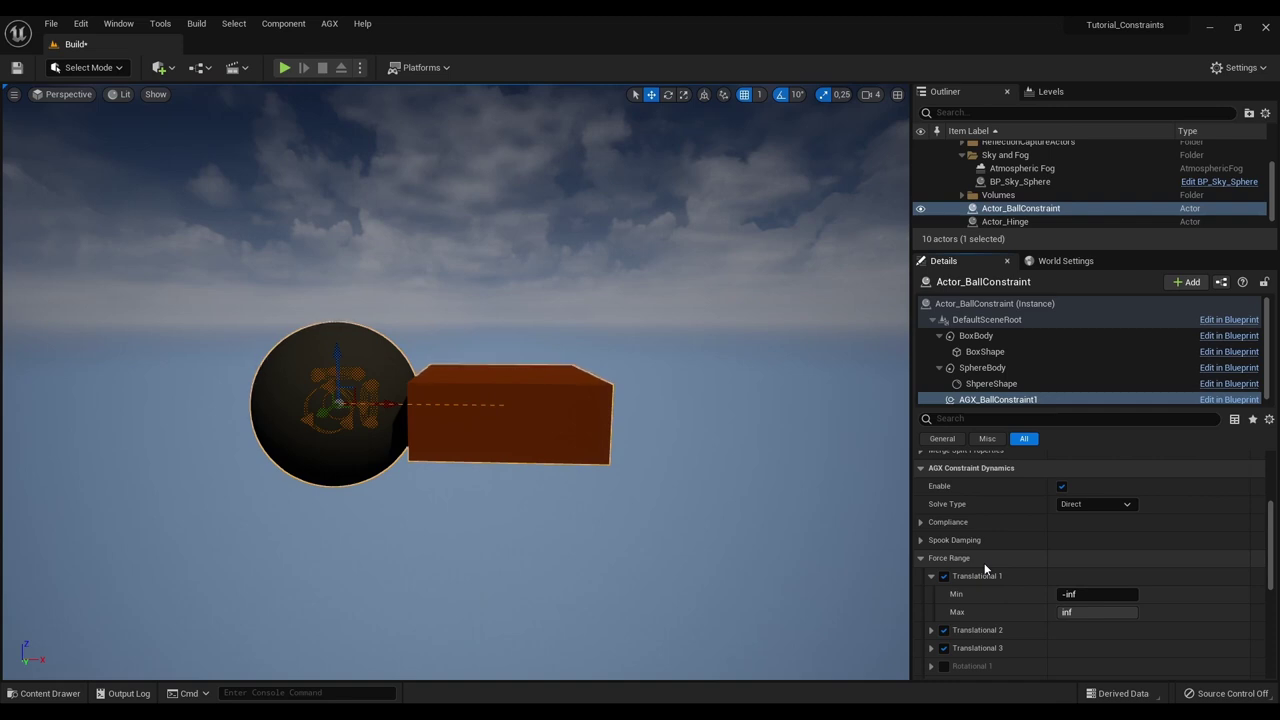
{"action": "left_click", "coordinate": [921, 557]}
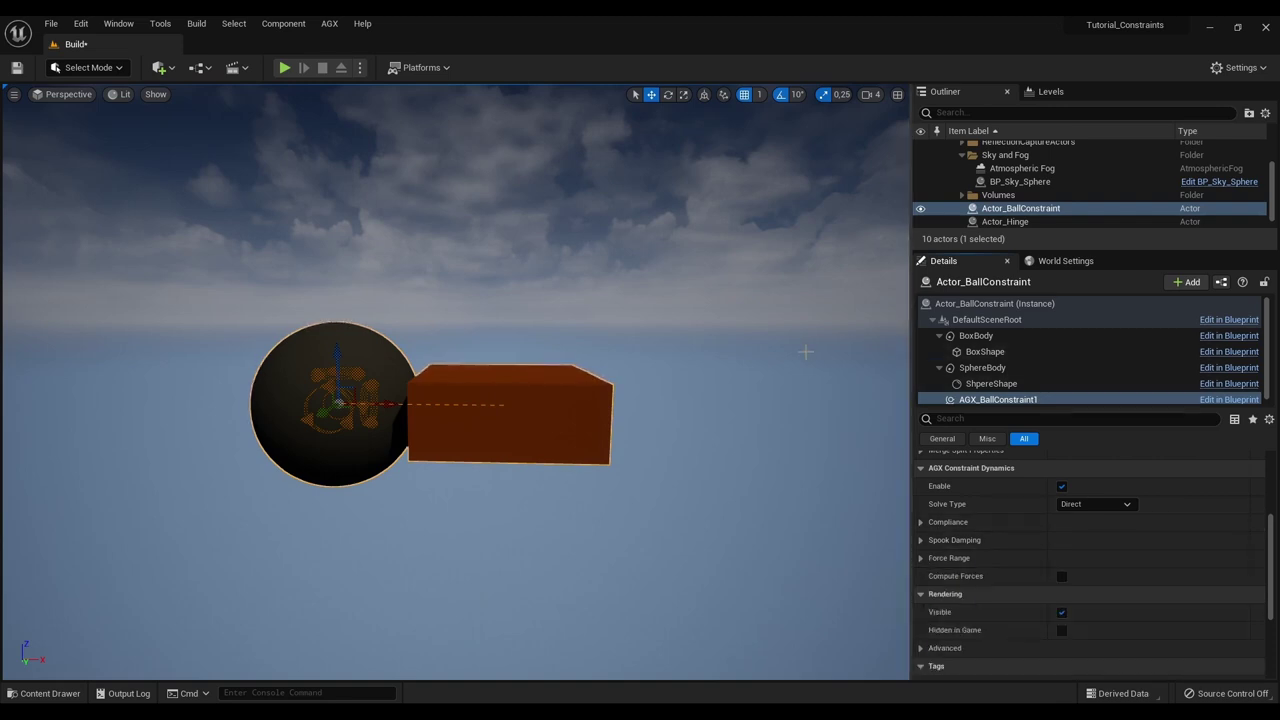
- Inspect the translational and rotational Compliance settings of Actor_Hinge's AGX_HingeConstraint
{"action": "right_click_drag", "start_coordinate": [560, 560], "coordinate": [520, 555]}
{"action": "left_click", "coordinate": [1005, 221]}
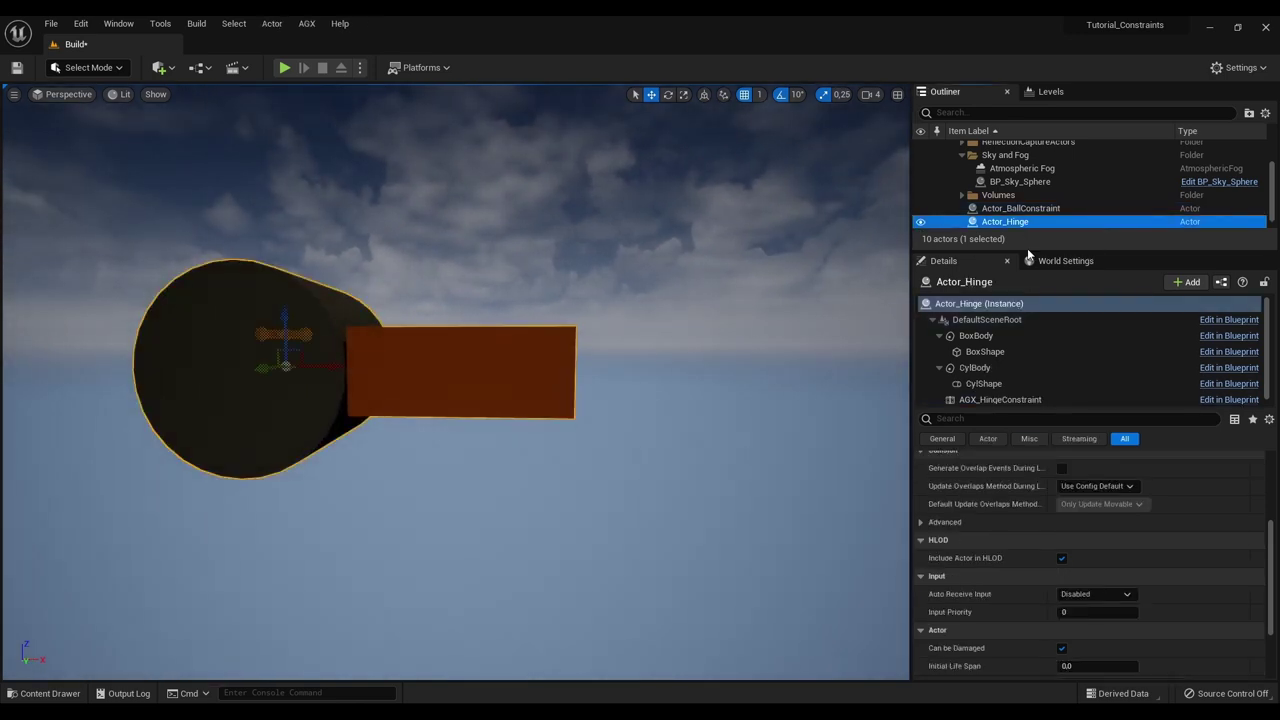
{"action": "left_click", "coordinate": [1000, 400]}
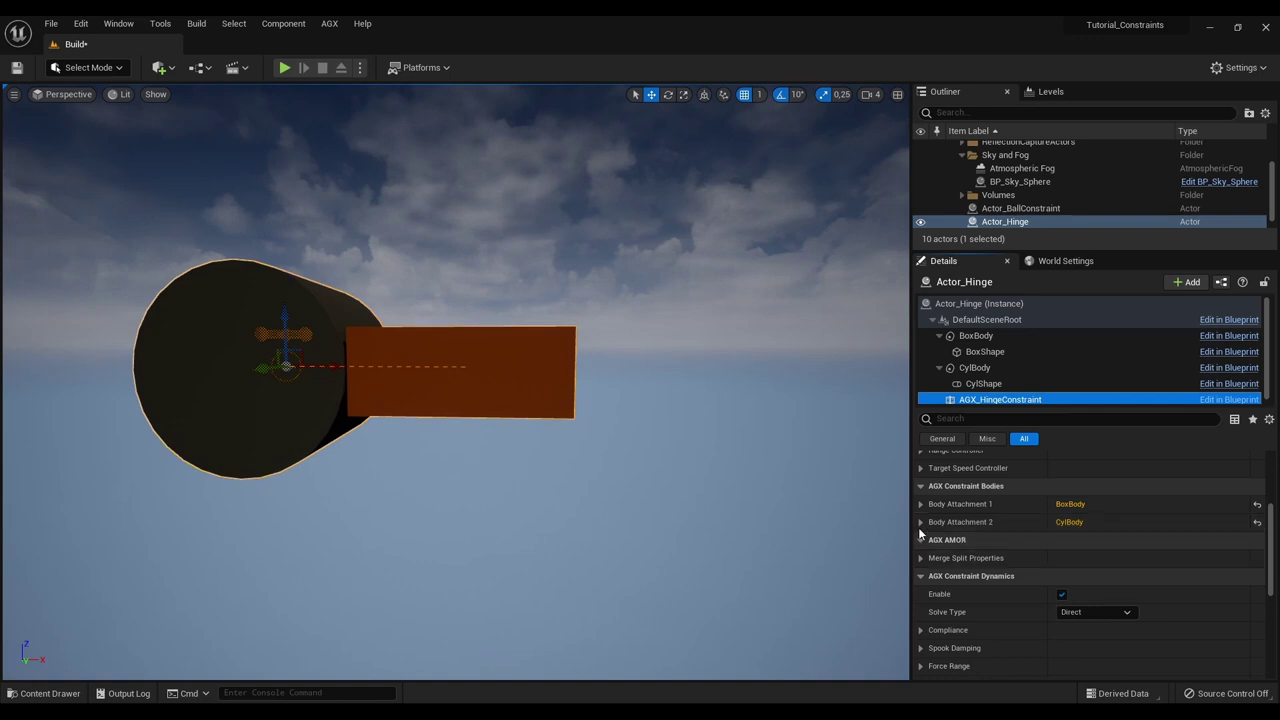
{"action": "scroll", "coordinate": [918, 617], "scroll_direction": "down", "scroll_amount": 2}
{"action": "left_click", "coordinate": [920, 588]}
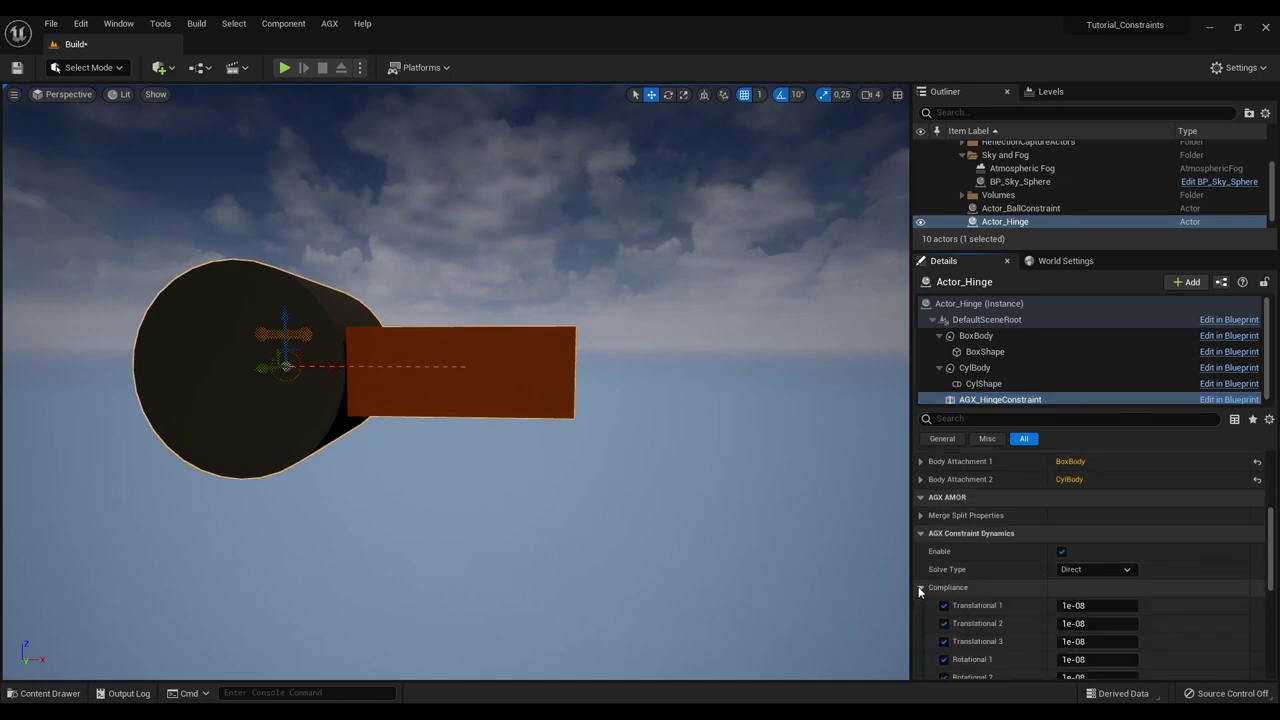
{"action": "scroll", "coordinate": [984, 590], "scroll_direction": "down", "scroll_amount": 1}
{"action": "scroll", "coordinate": [984, 590], "scroll_direction": "down", "scroll_amount": 1}
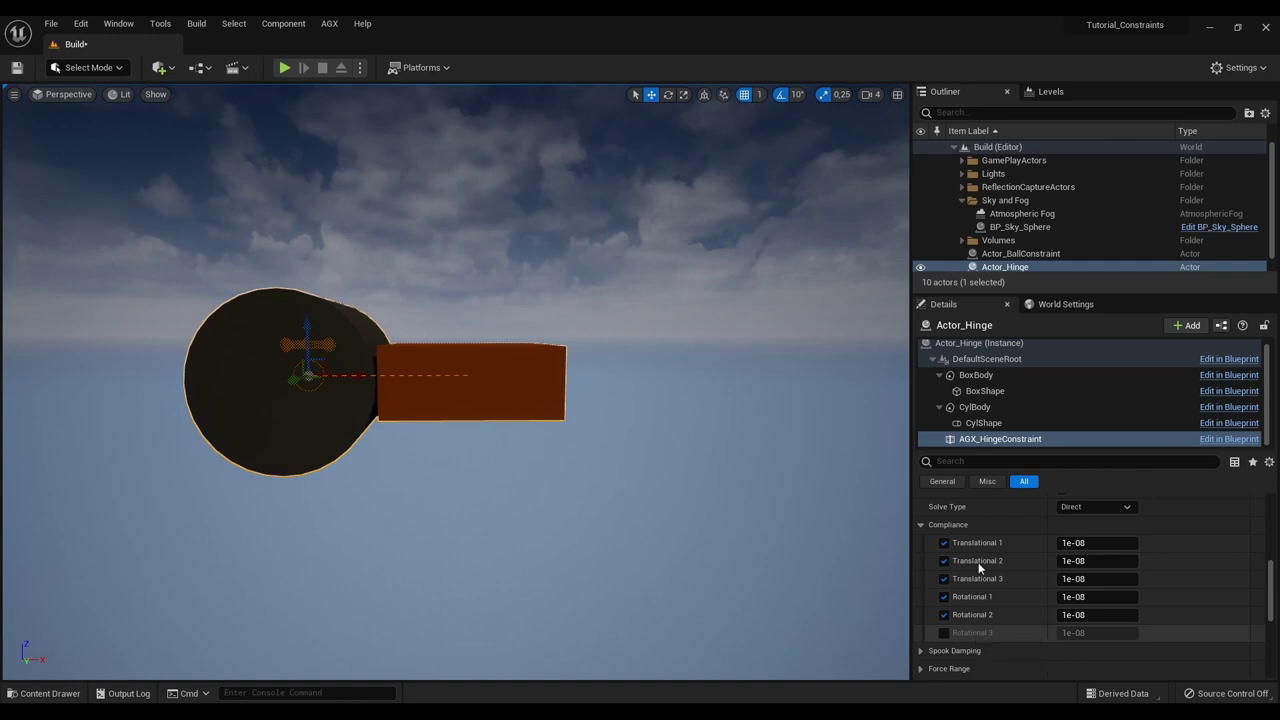
- Rotate Actor_Hinge's AGX_HingeConstraint so that its hinge axis runs along the cylinder's axis
{"action": "left_click", "coordinate": [984, 440]}
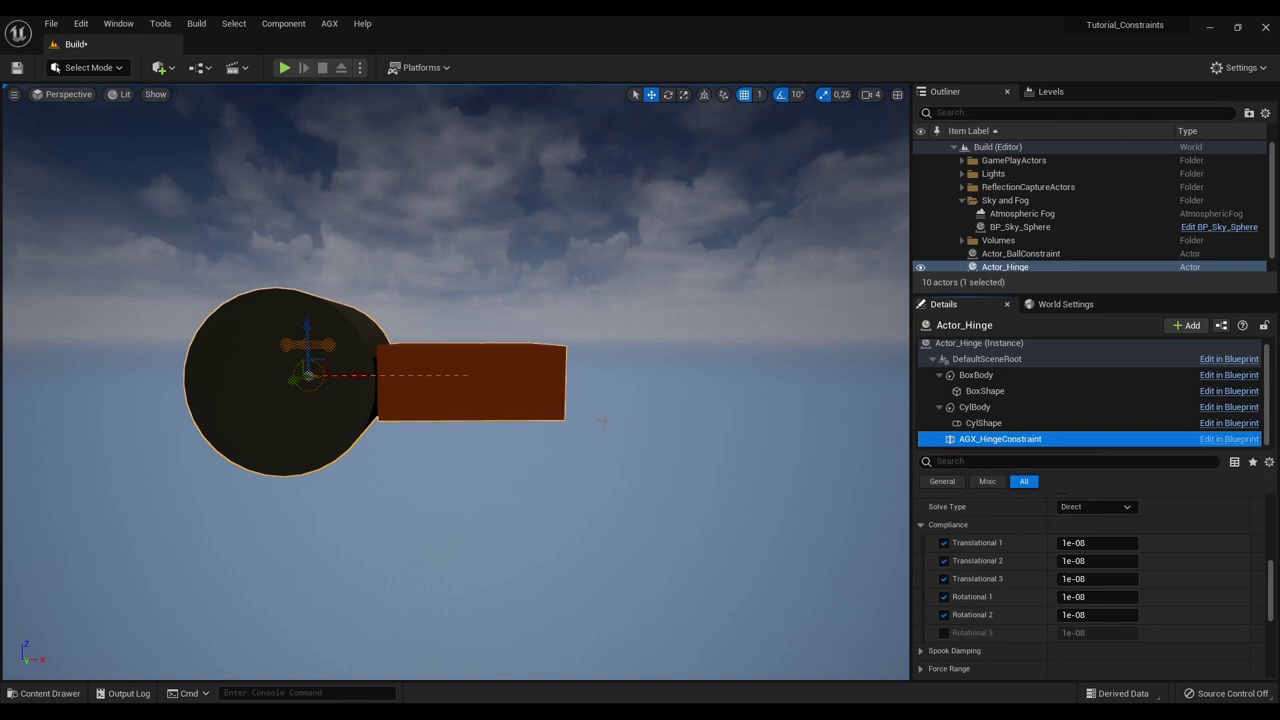
{"action": "key", "text": "e"}
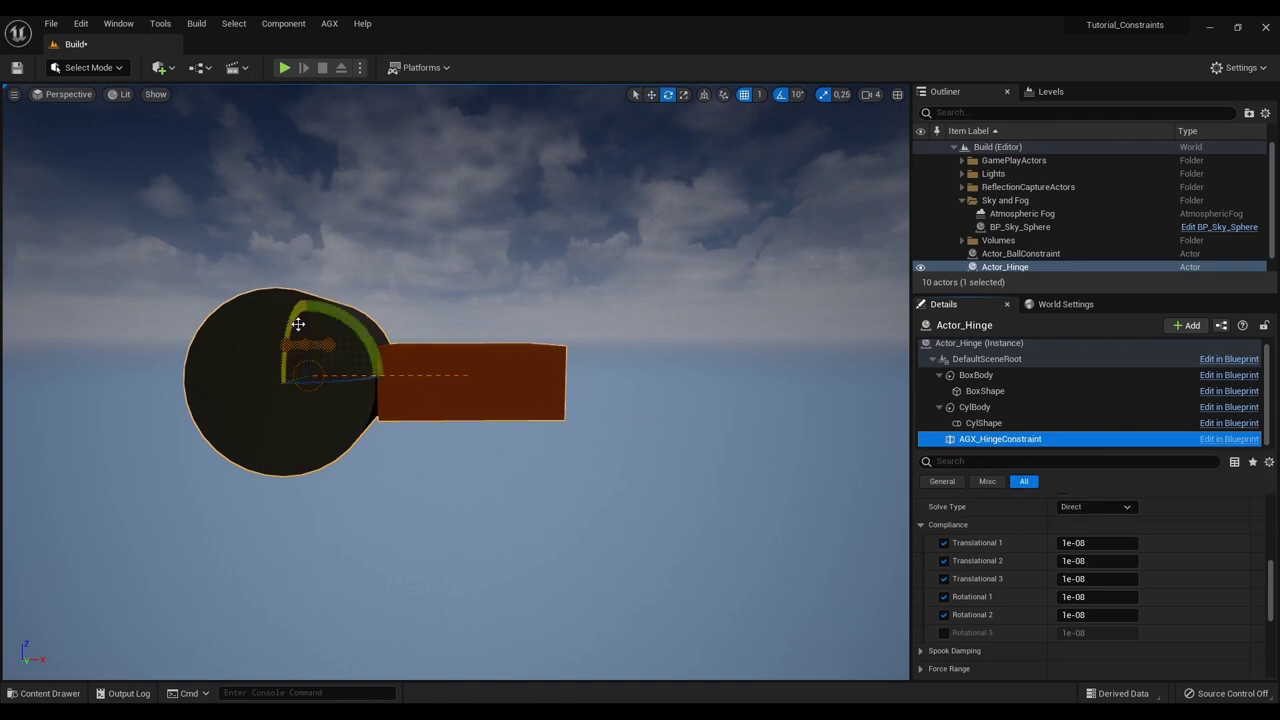
{"action": "left_click_drag", "start_coordinate": [297, 323], "coordinate": [280, 376]}
{"action": "key", "text": "w"}
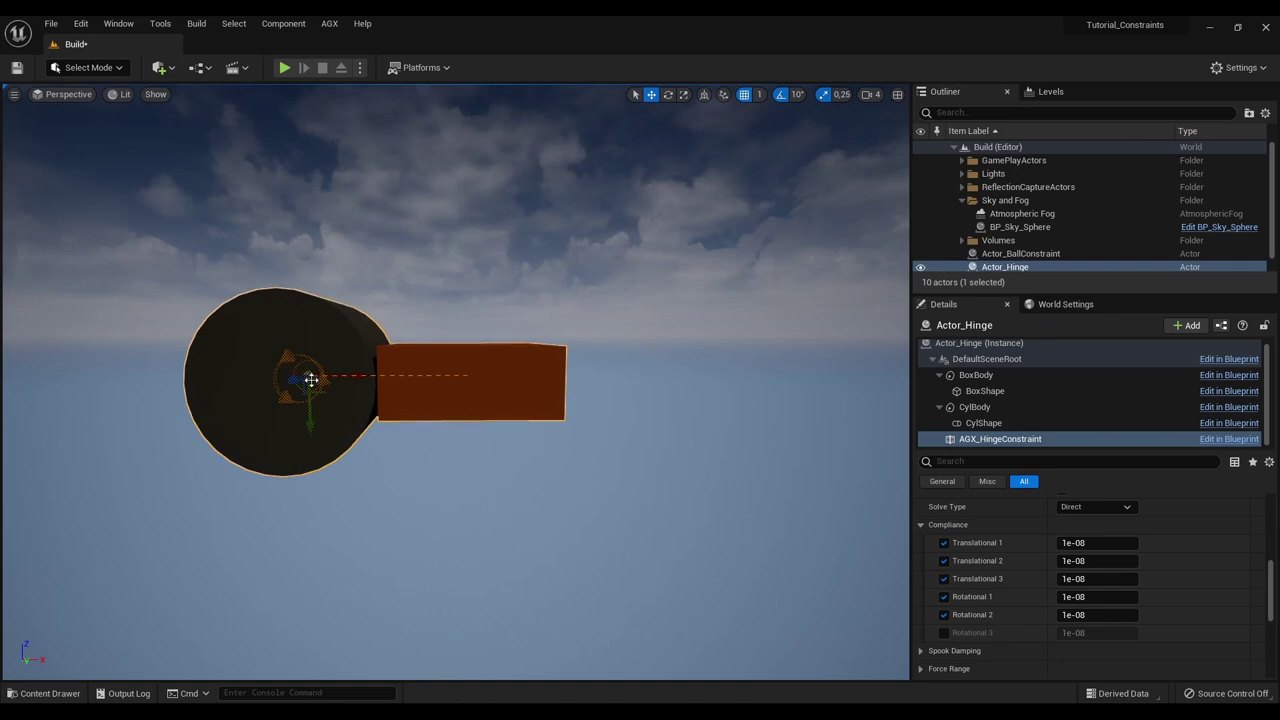
- Enable the hinge constraint's Range Controller and set its range from -120 to 120
{"action": "scroll", "coordinate": [1028, 552], "scroll_direction": "up", "scroll_amount": 3}
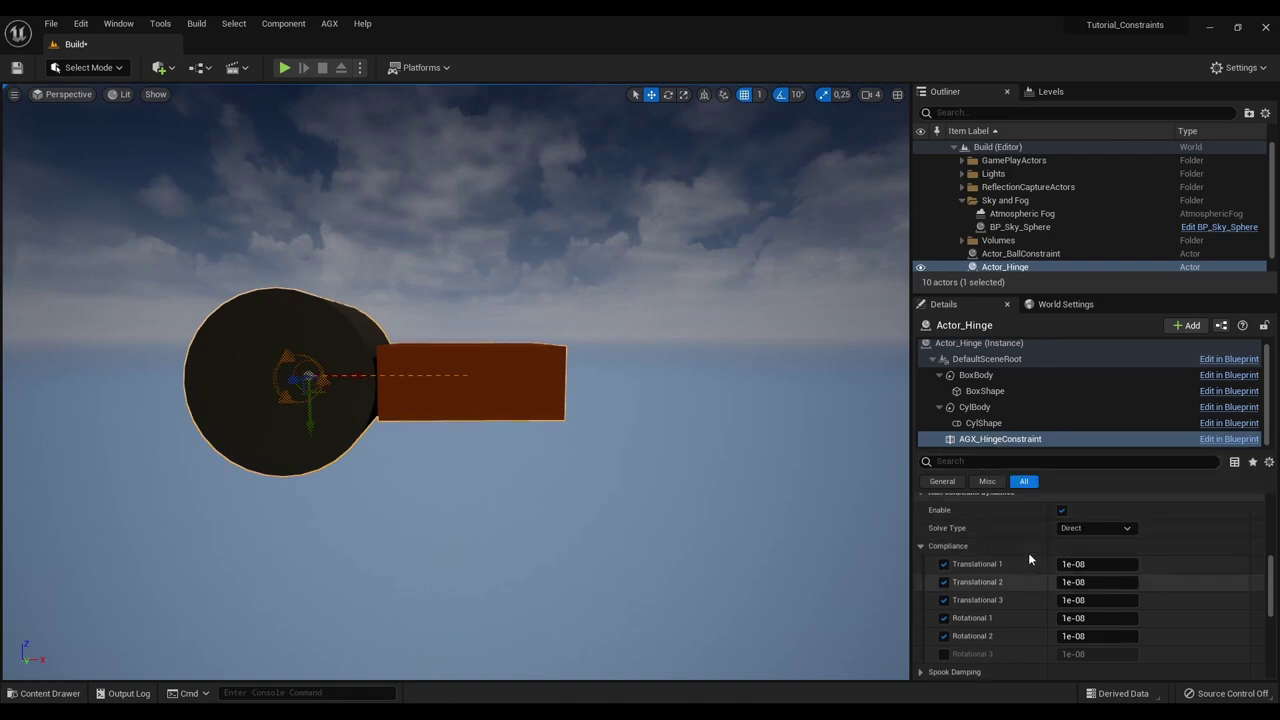
{"action": "scroll", "coordinate": [1033, 565], "scroll_direction": "up", "scroll_amount": 8}
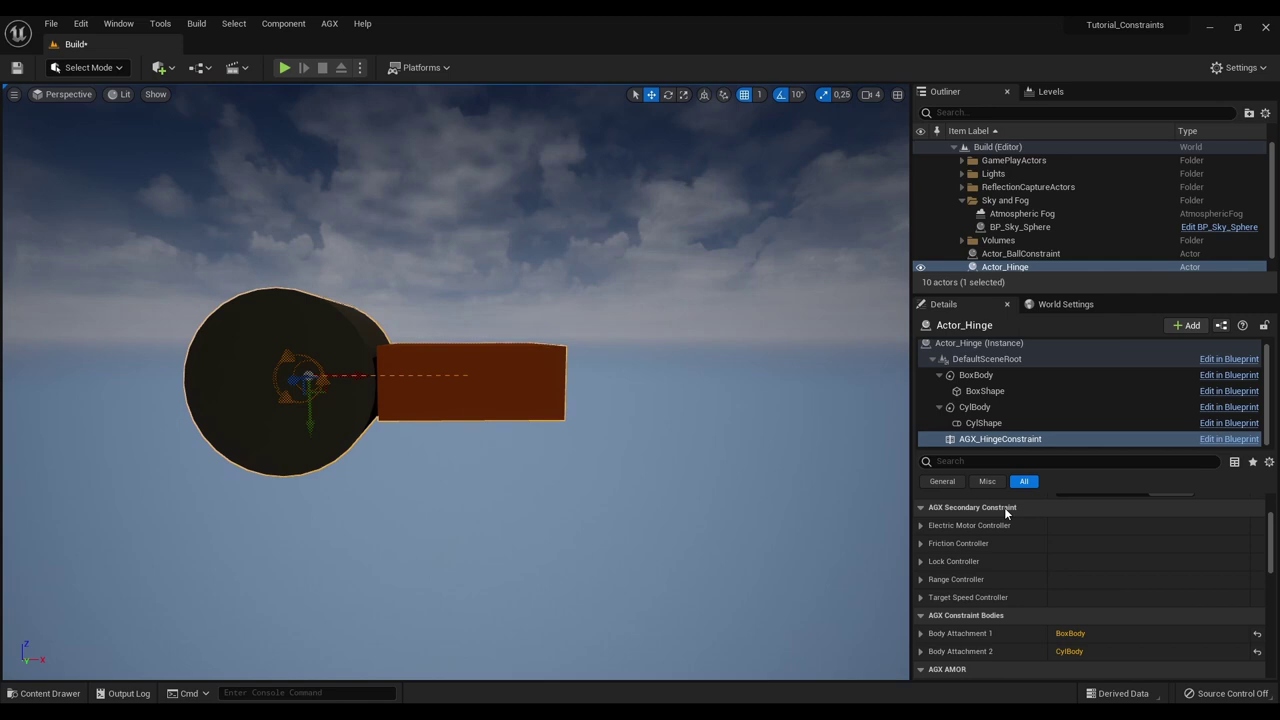
{"action": "left_click", "coordinate": [920, 580]}
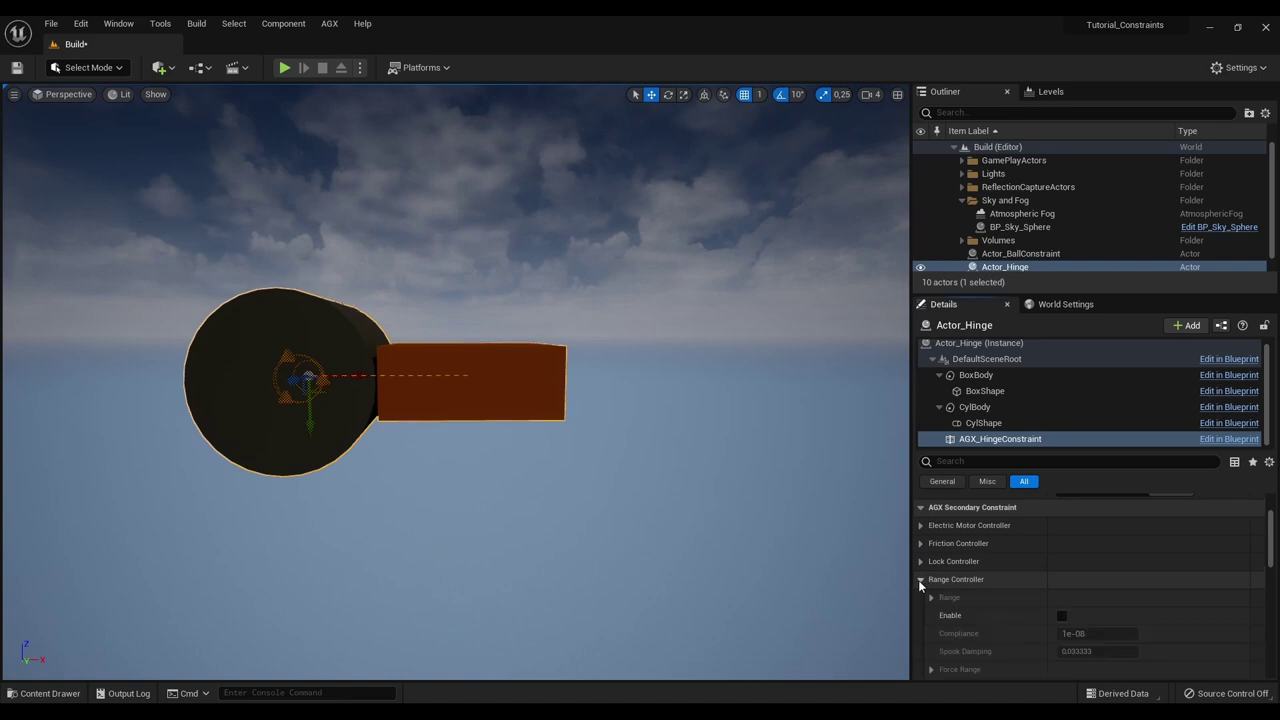
{"action": "left_click", "coordinate": [1062, 617]}
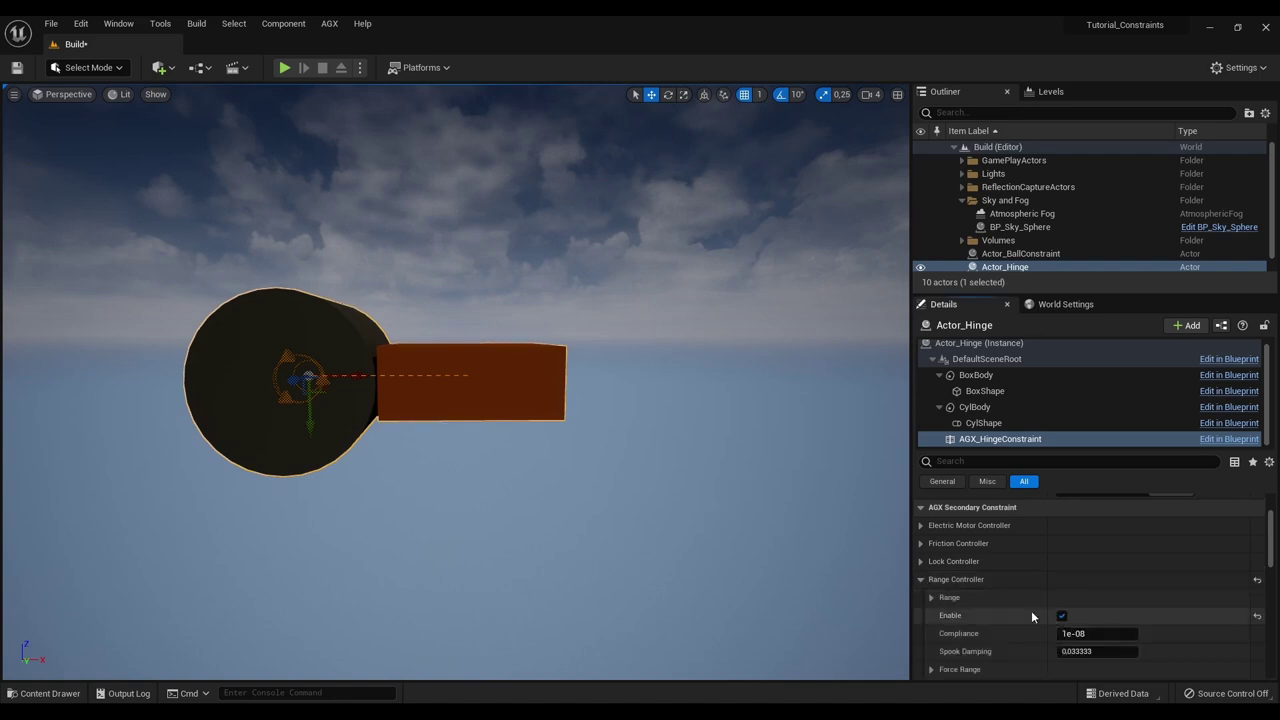
{"action": "left_click", "coordinate": [932, 595]}
{"action": "left_click", "coordinate": [1108, 611]}
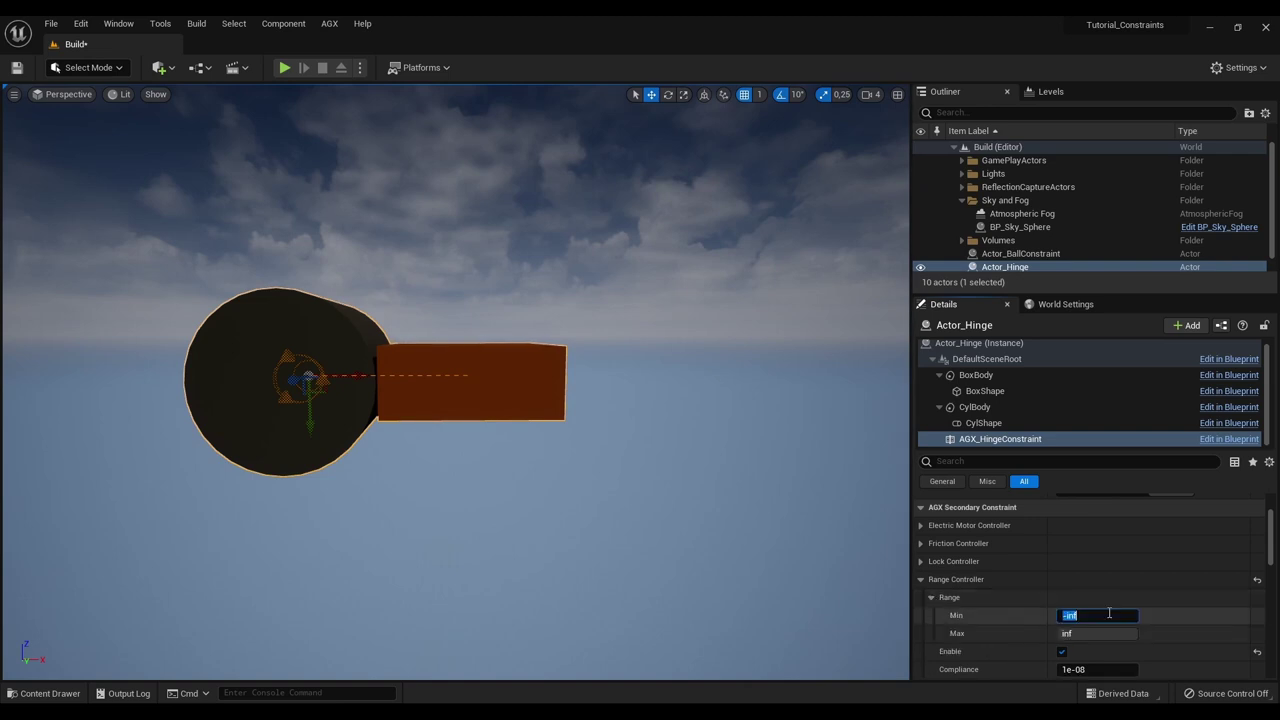
{"action": "key", "text": "Tab"}
{"action": "key", "text": "Return"}
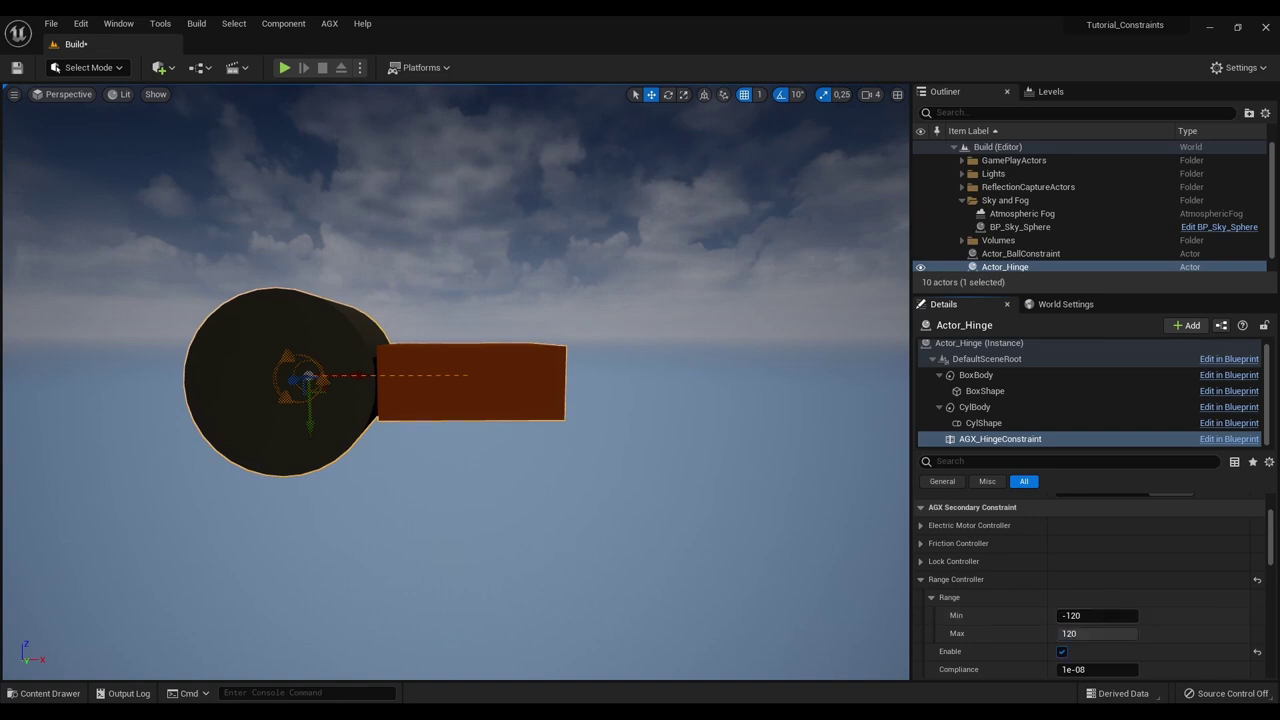
- Run the simulation twice to examine how the range limits affect the hinged box's swing
{"action": "left_click", "coordinate": [284, 67]}
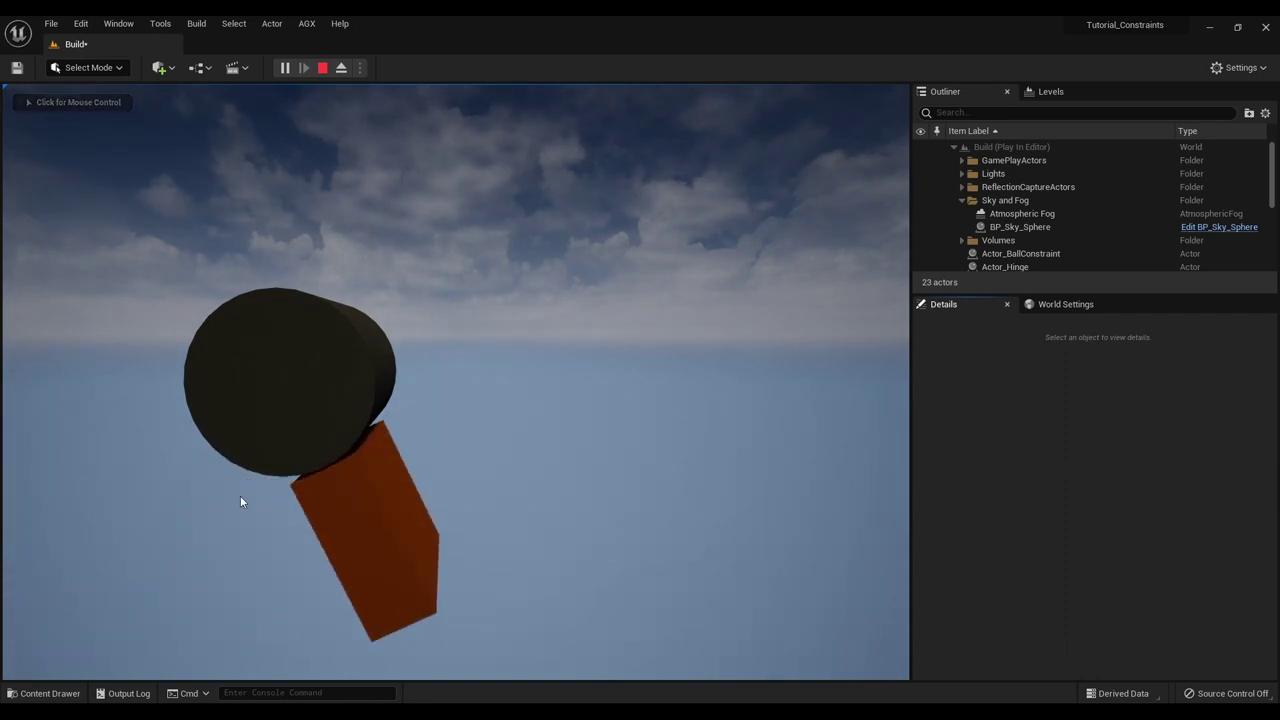
{"action": "left_click", "coordinate": [322, 67]}
{"action": "left_click", "coordinate": [284, 67]}
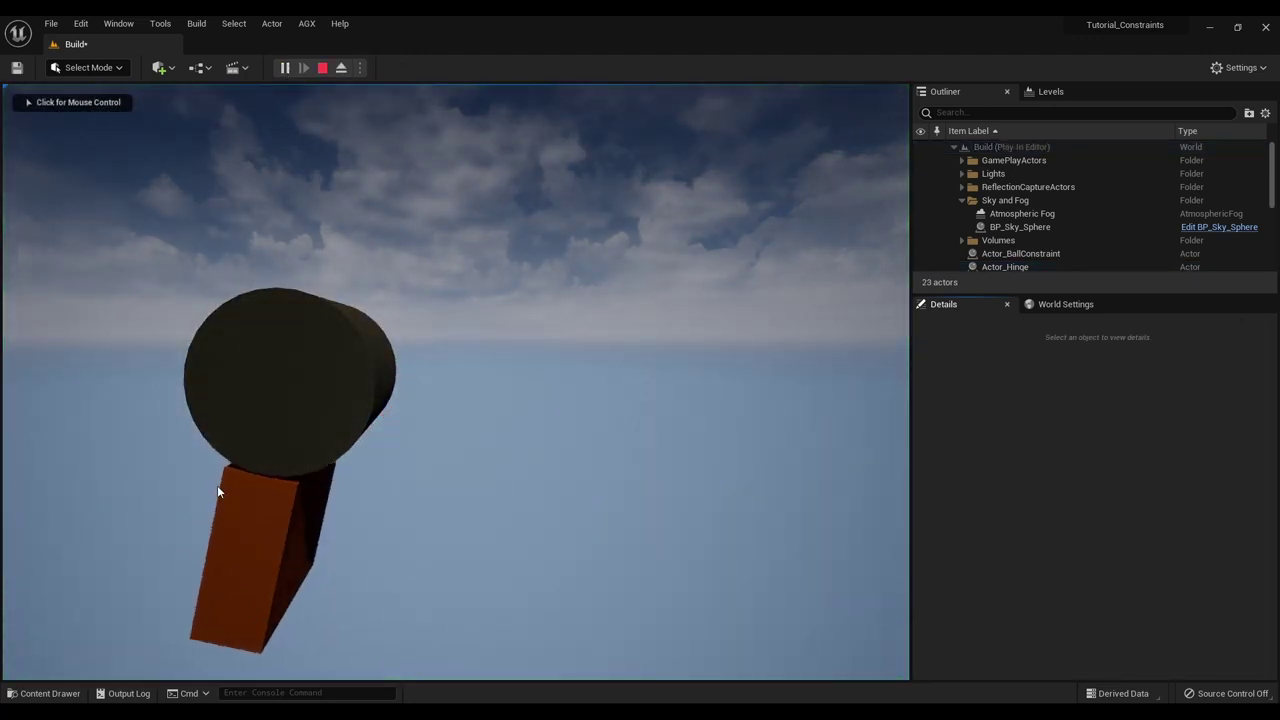
{"action": "left_click", "coordinate": [322, 67]}
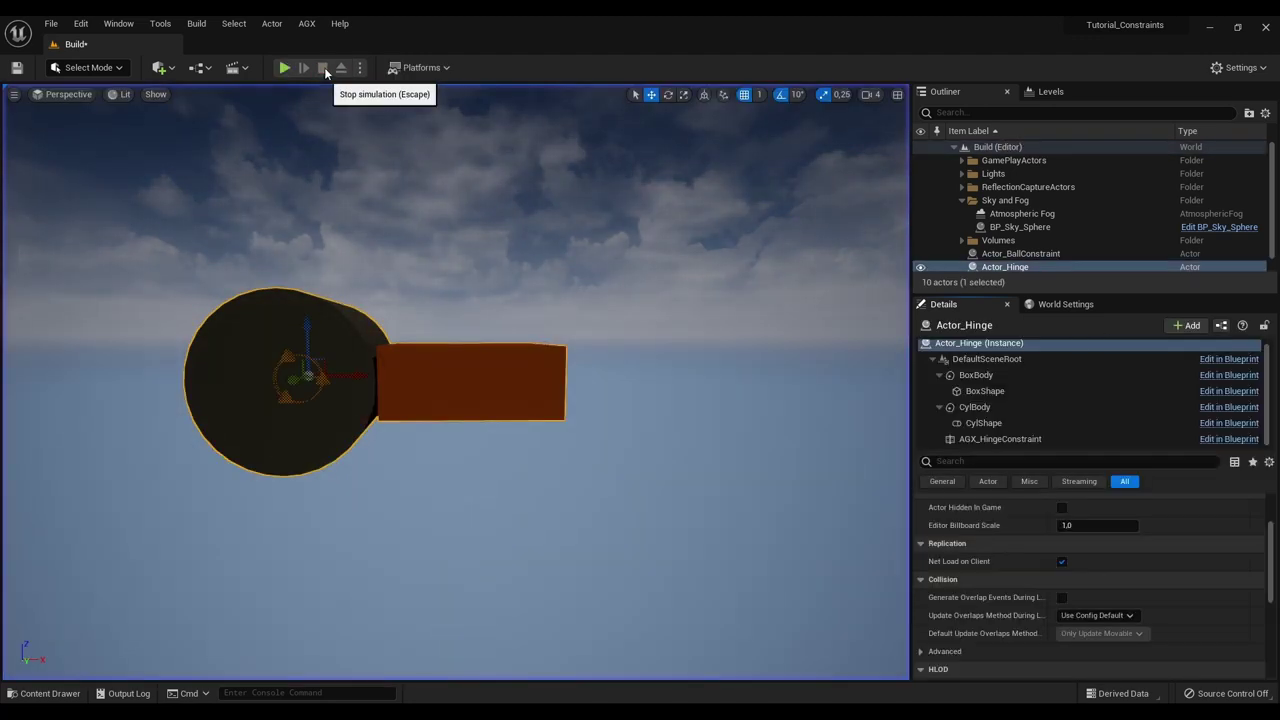
- Disable the Range Controller of Actor_Hinge's AGX_HingeConstraint and collapse its settings
{"action": "left_click", "coordinate": [1032, 441]}
{"action": "left_click", "coordinate": [1061, 651]}
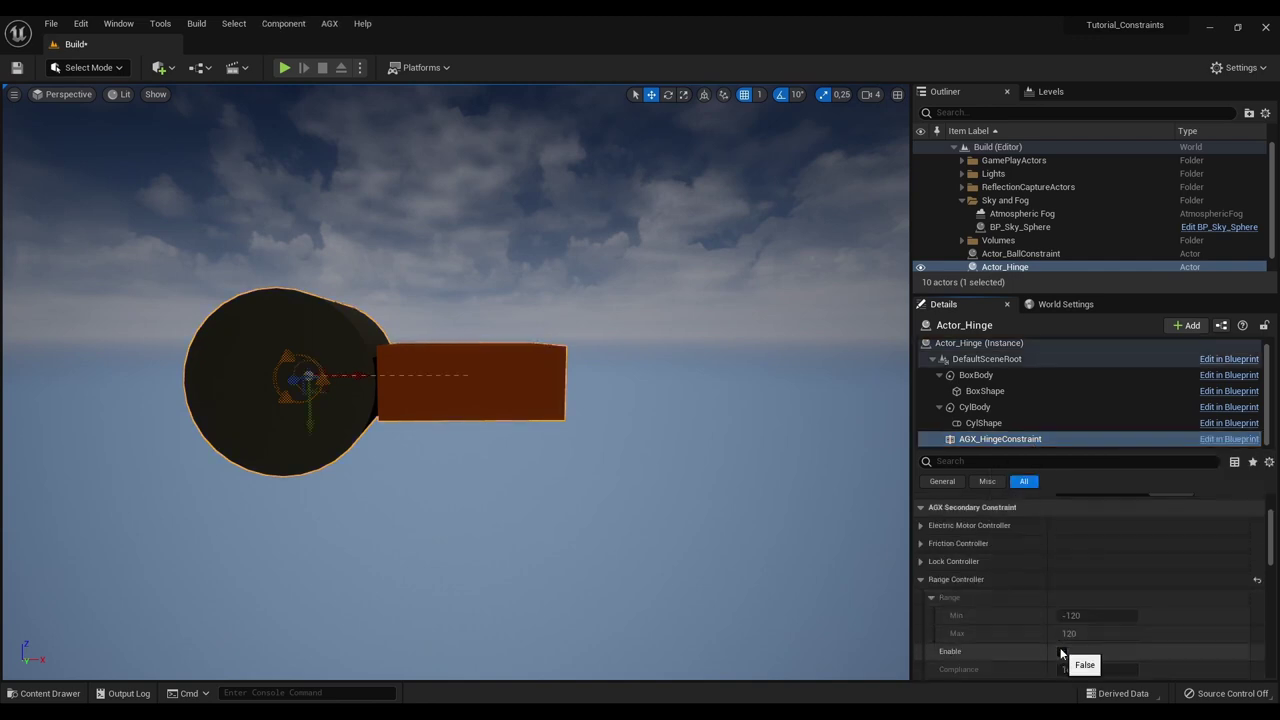
{"action": "left_click", "coordinate": [921, 580]}
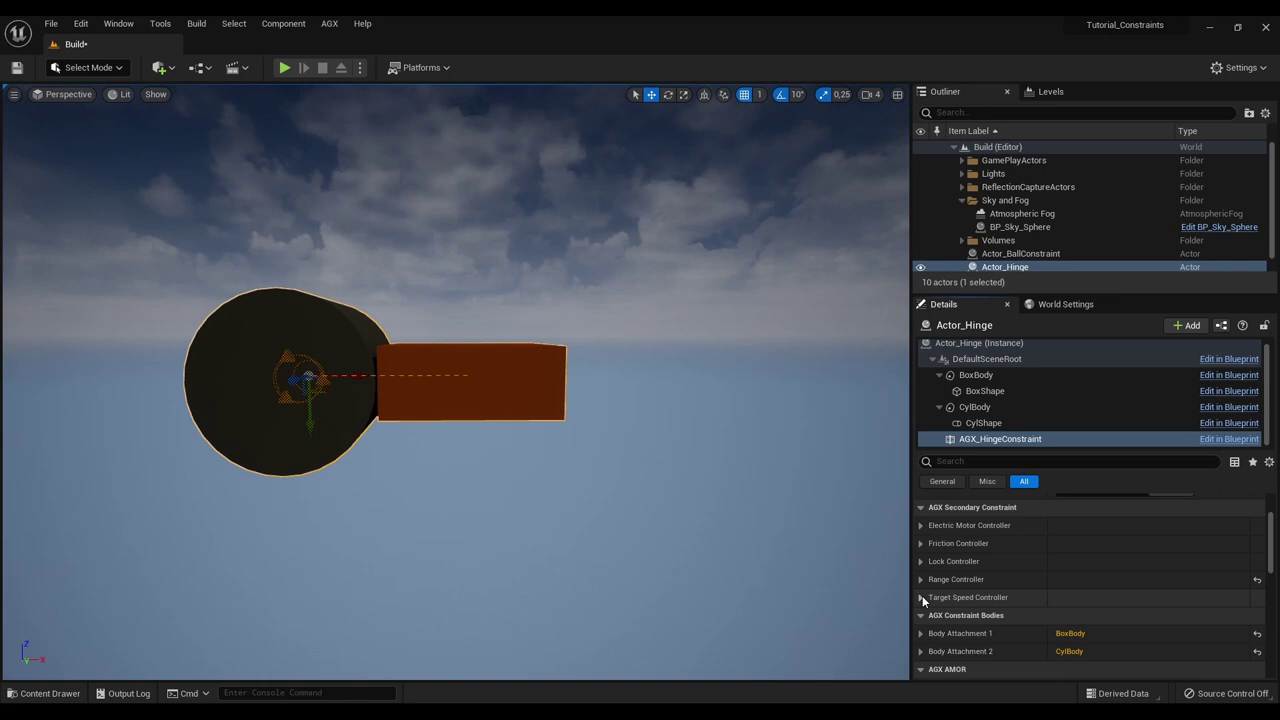
- Enable the hinge constraint's Target Speed Controller with a speed of 30 and test it with a short simulation
{"action": "scroll", "coordinate": [922, 600], "scroll_direction": "down", "scroll_amount": 1}
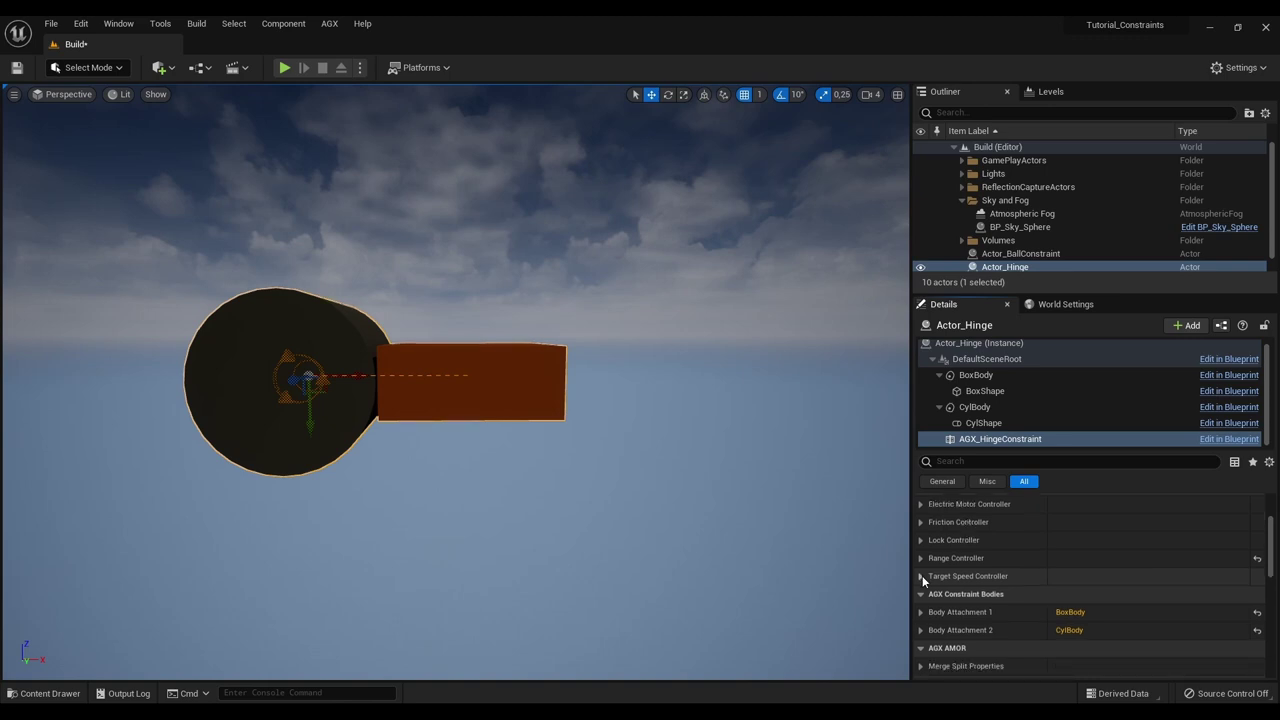
{"action": "left_click", "coordinate": [921, 576]}
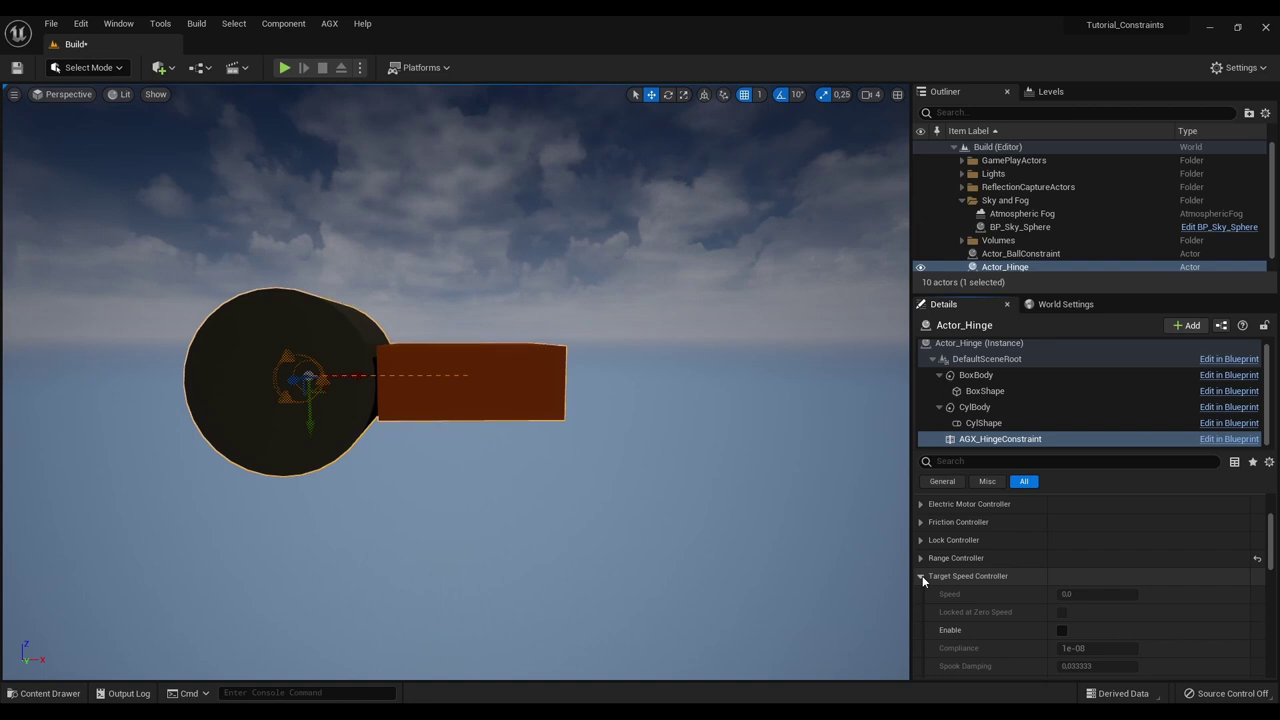
{"action": "left_click", "coordinate": [1062, 631]}
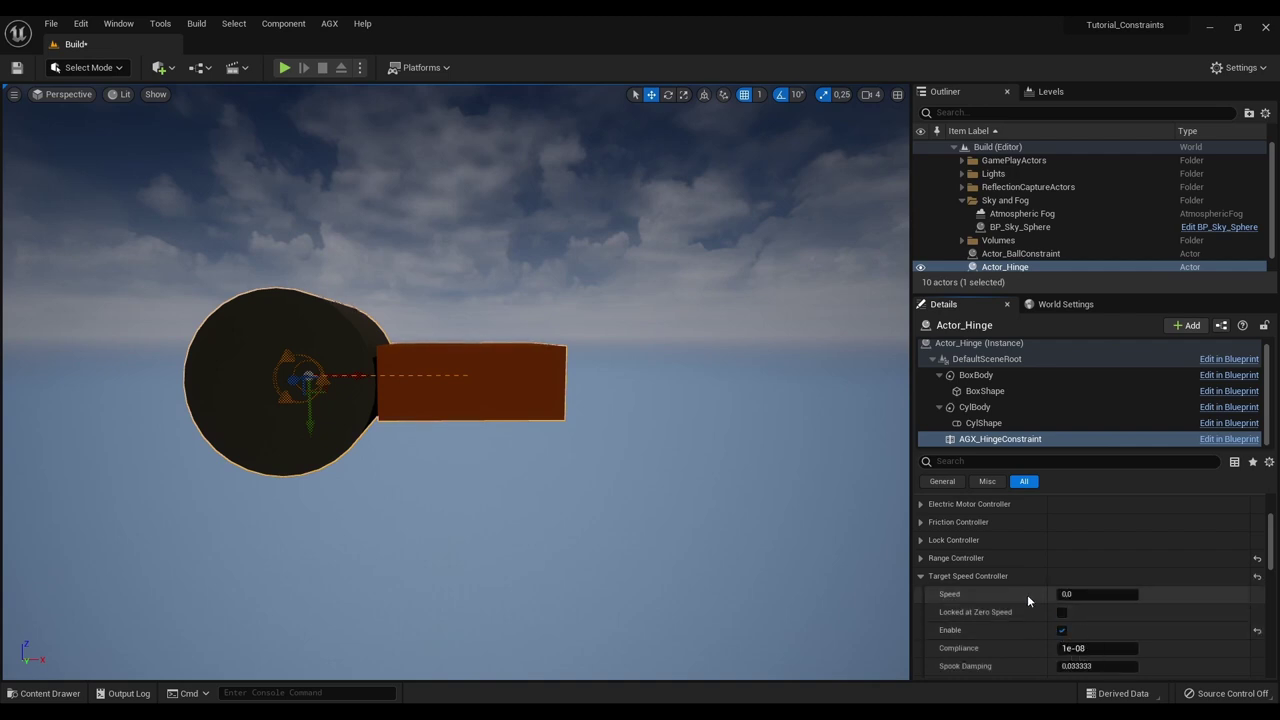
{"action": "left_click", "coordinate": [1095, 594]}
{"action": "type", "text": "30"}
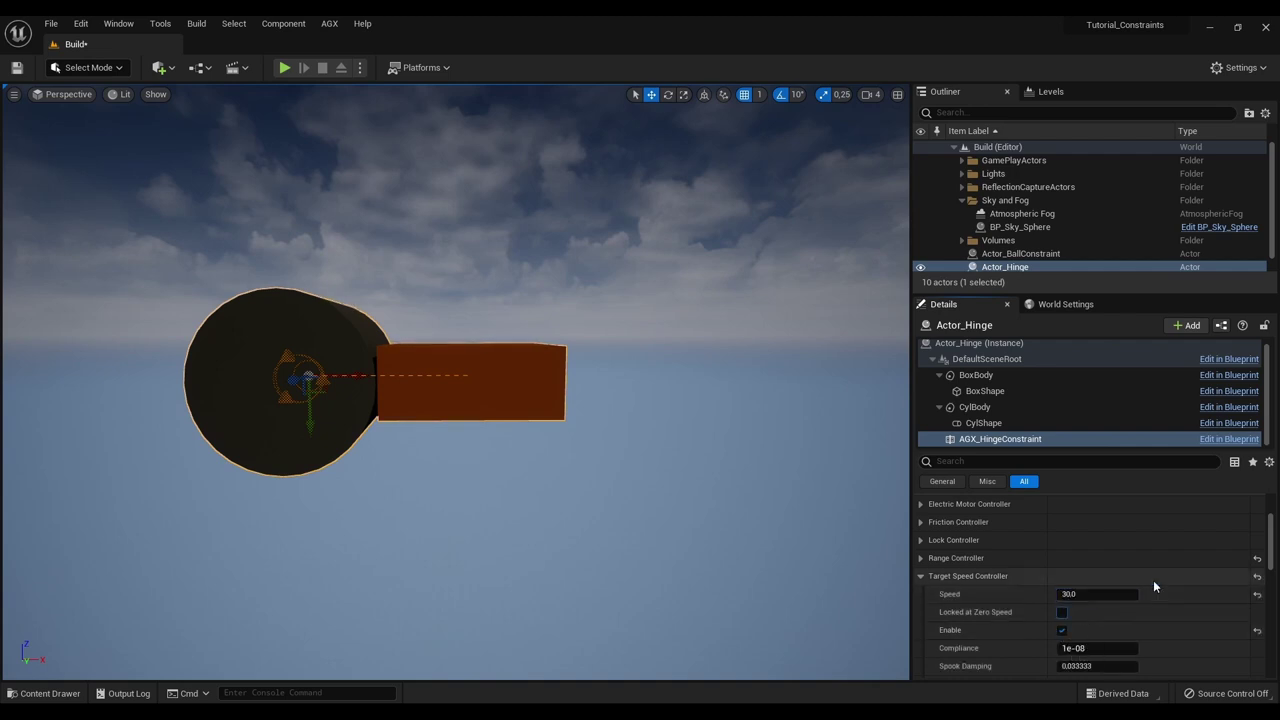
{"action": "key", "text": "Return"}
{"action": "left_click", "coordinate": [284, 67]}
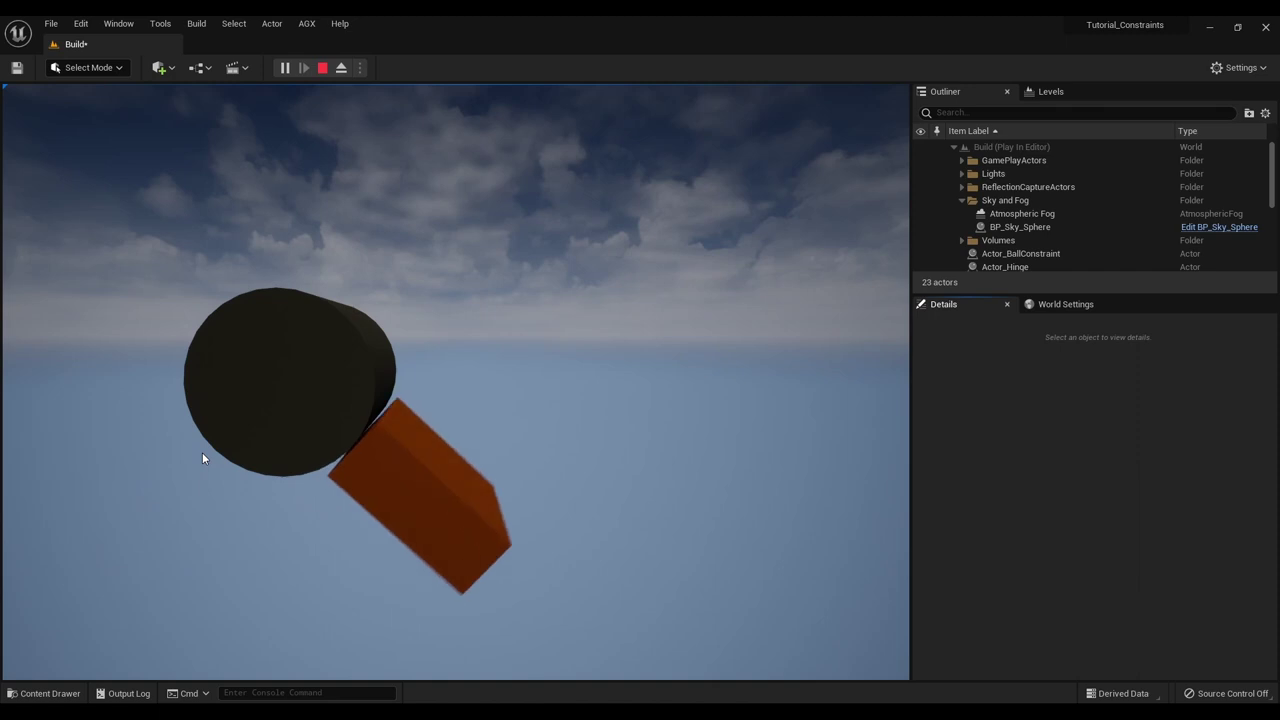
{"action": "key", "text": "Escape"}
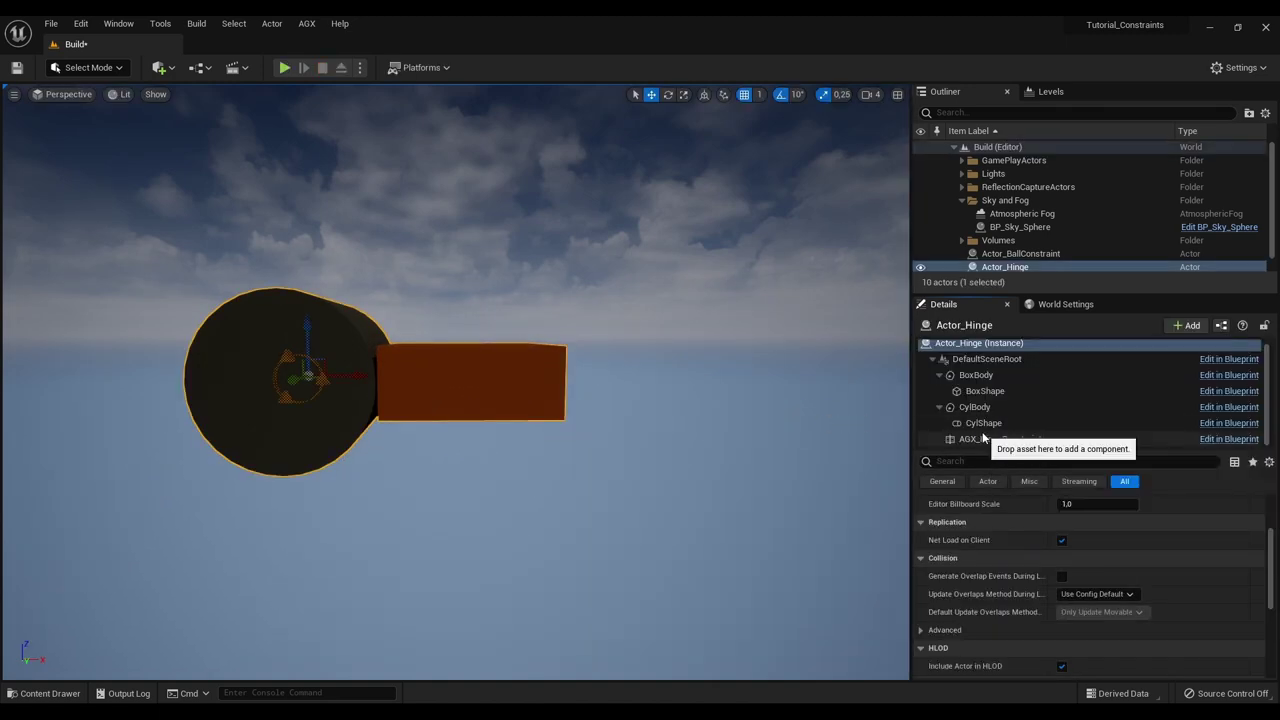
- Create Actor_Hinge_Blueprint as a new Actor subclass from Actor_Hinge and open its Event Graph
{"action": "left_click", "coordinate": [1221, 325]}
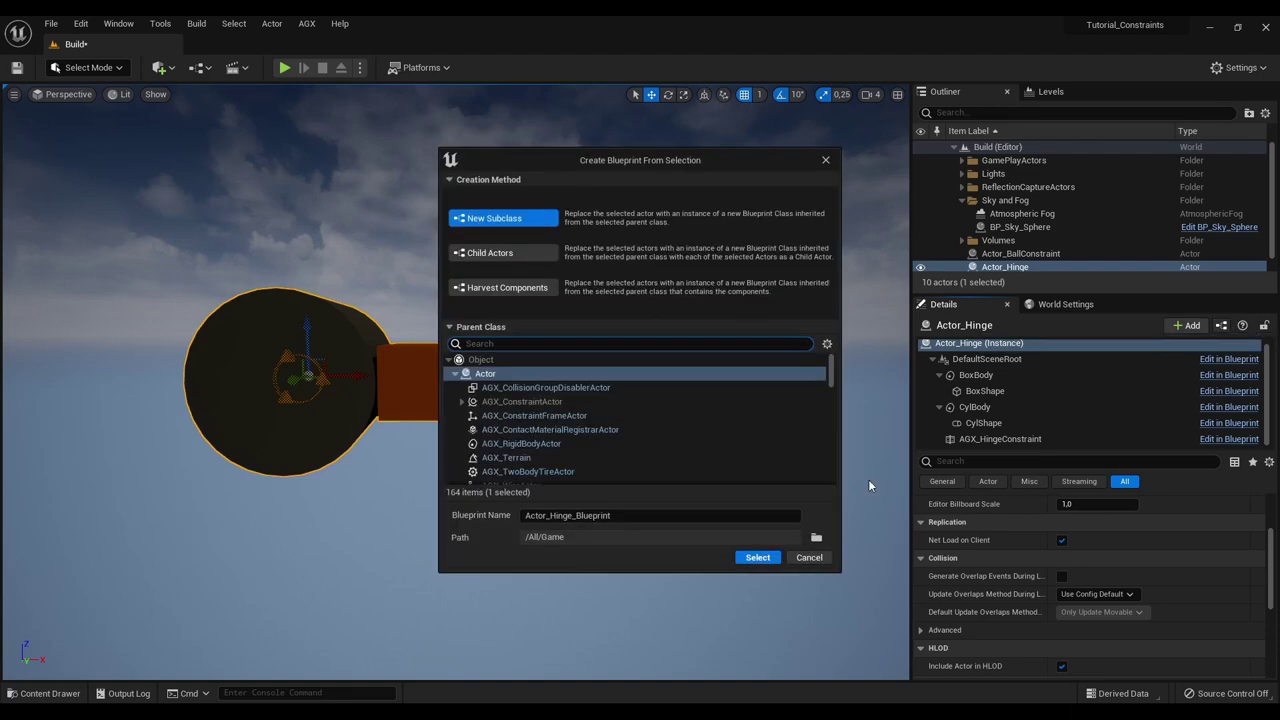
{"action": "left_click", "coordinate": [766, 562]}
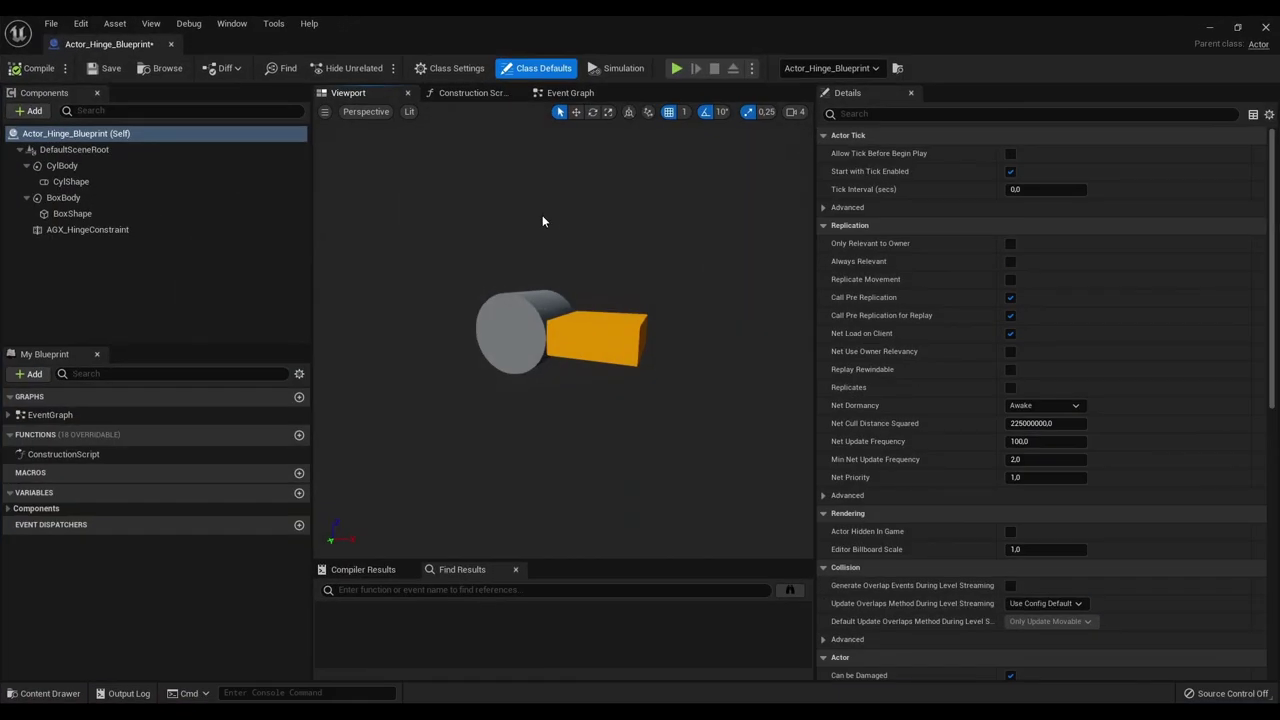
{"action": "left_click", "coordinate": [570, 92]}
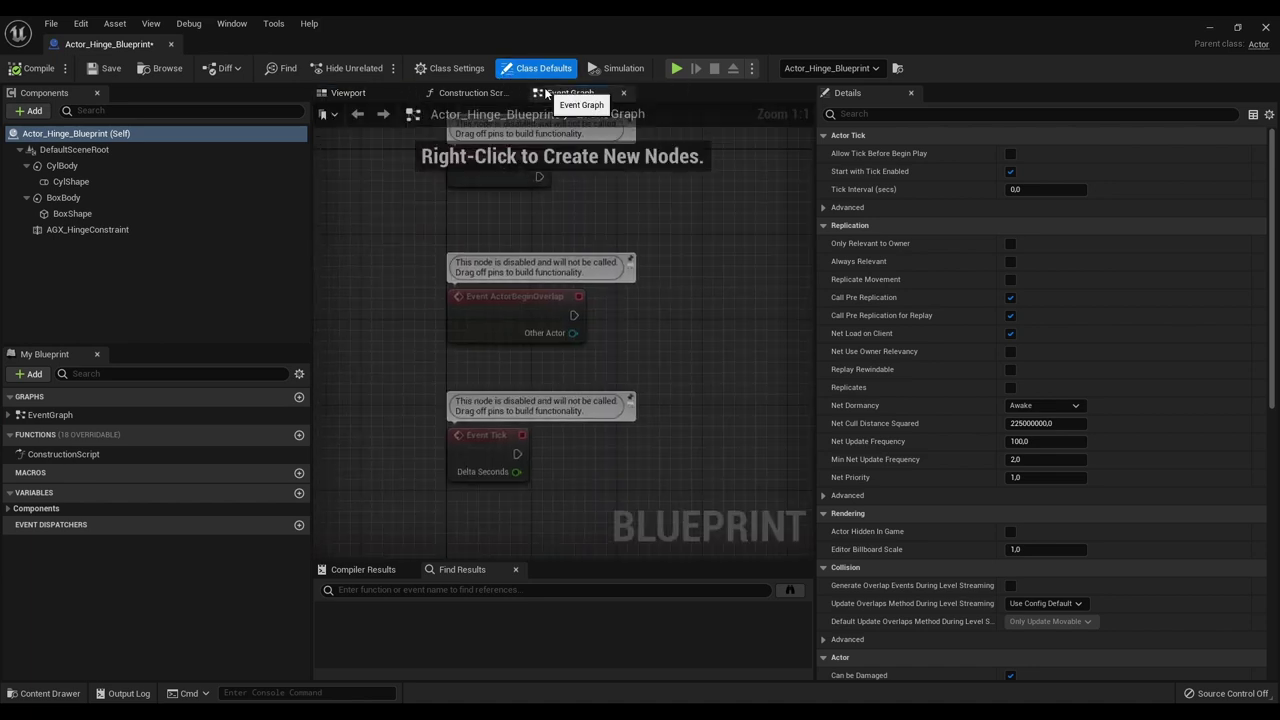
- Add an AGX_HingeConstraint reference to the Event Graph and connect a Get Target Speed Controller node to it
{"action": "left_click", "coordinate": [142, 230]}
{"action": "left_click_drag", "start_coordinate": [395, 265], "coordinate": [780, 232]}
{"action": "right_click_drag", "start_coordinate": [780, 232], "coordinate": [578, 268]}
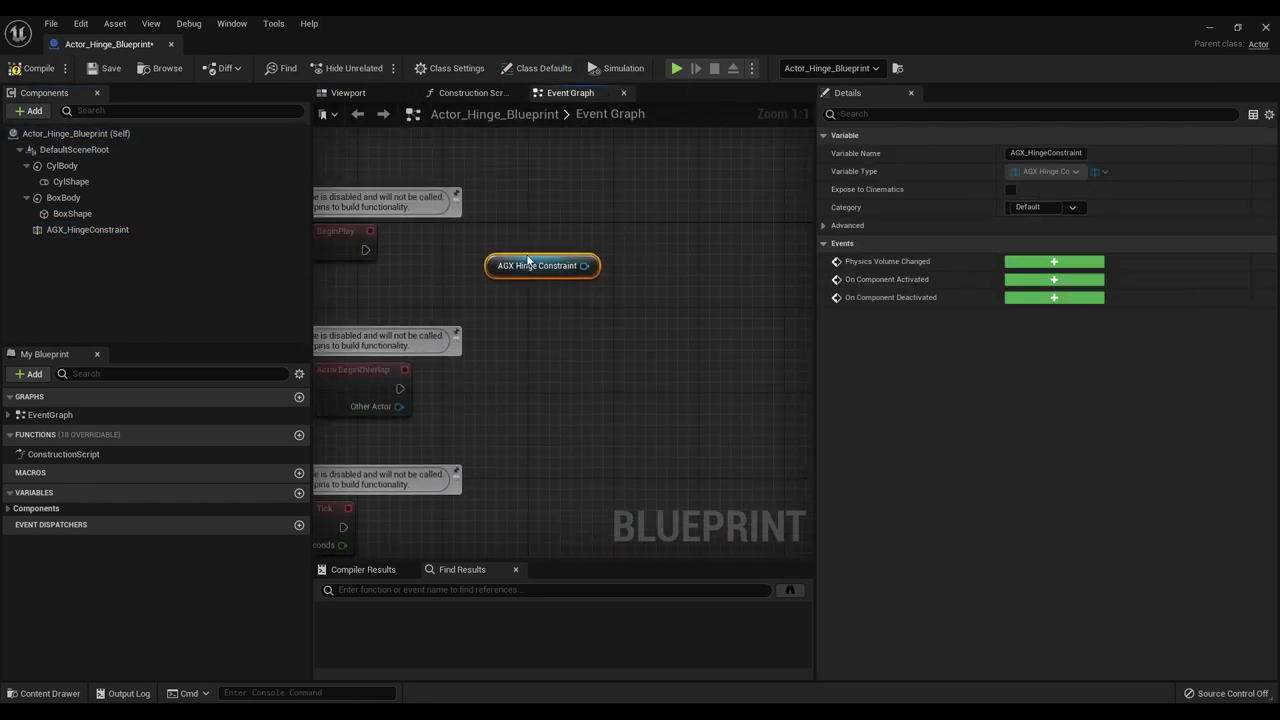
{"action": "left_click_drag", "start_coordinate": [583, 266], "coordinate": [641, 232]}
{"action": "type", "text": "targ"}
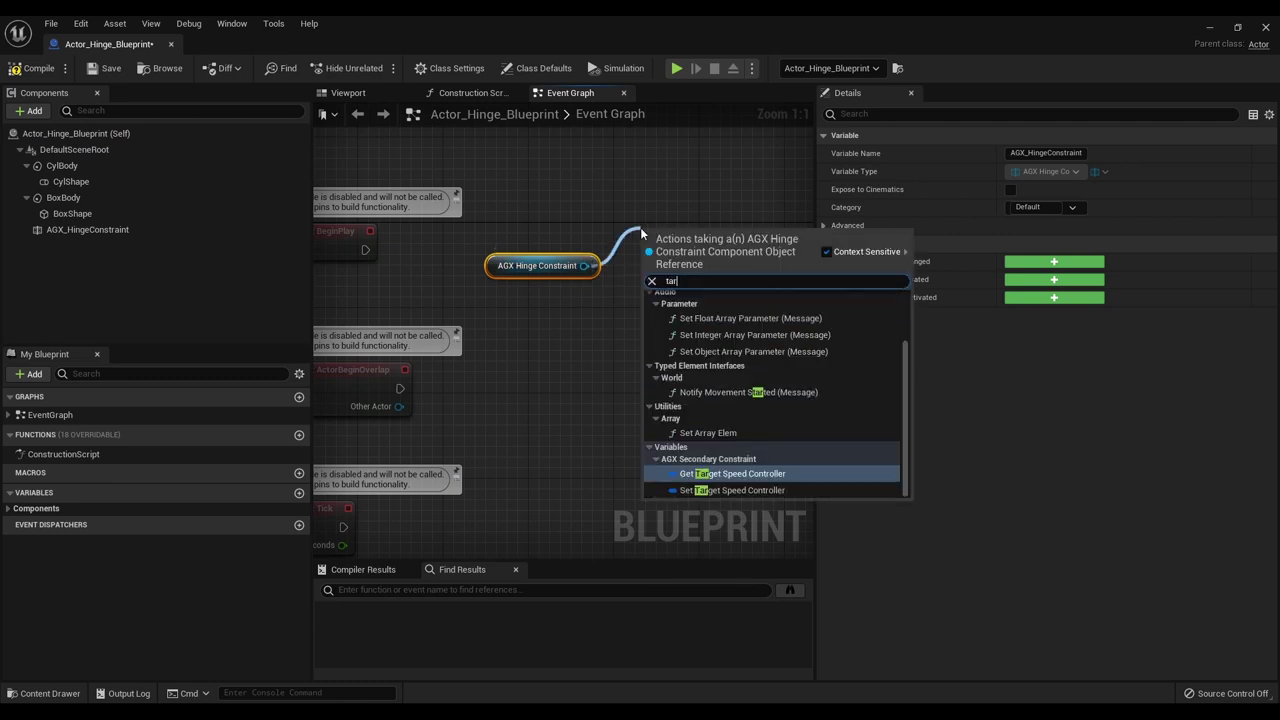
{"action": "left_click", "coordinate": [702, 322]}
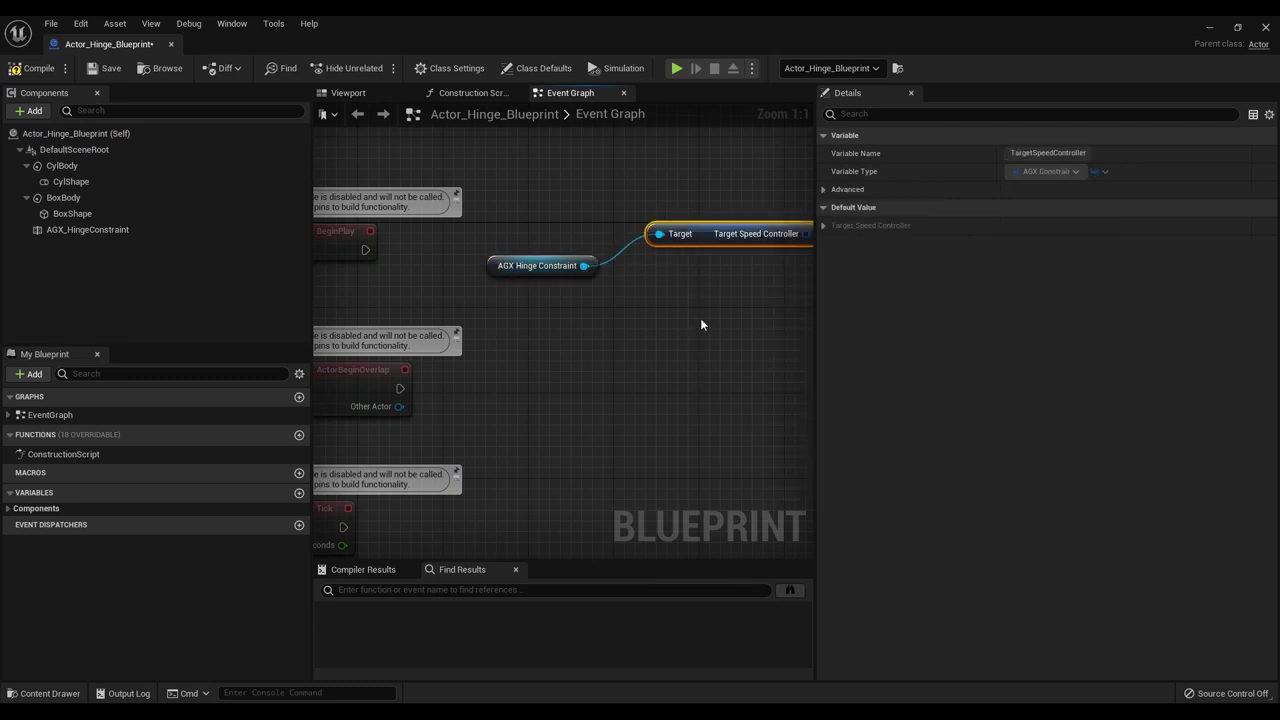
- Add a Set Speed node fed by the Target Speed Controller output and place it beside that node
{"action": "right_click_drag", "start_coordinate": [700, 320], "coordinate": [559, 335]}
{"action": "left_click_drag", "start_coordinate": [658, 252], "coordinate": [726, 269]}
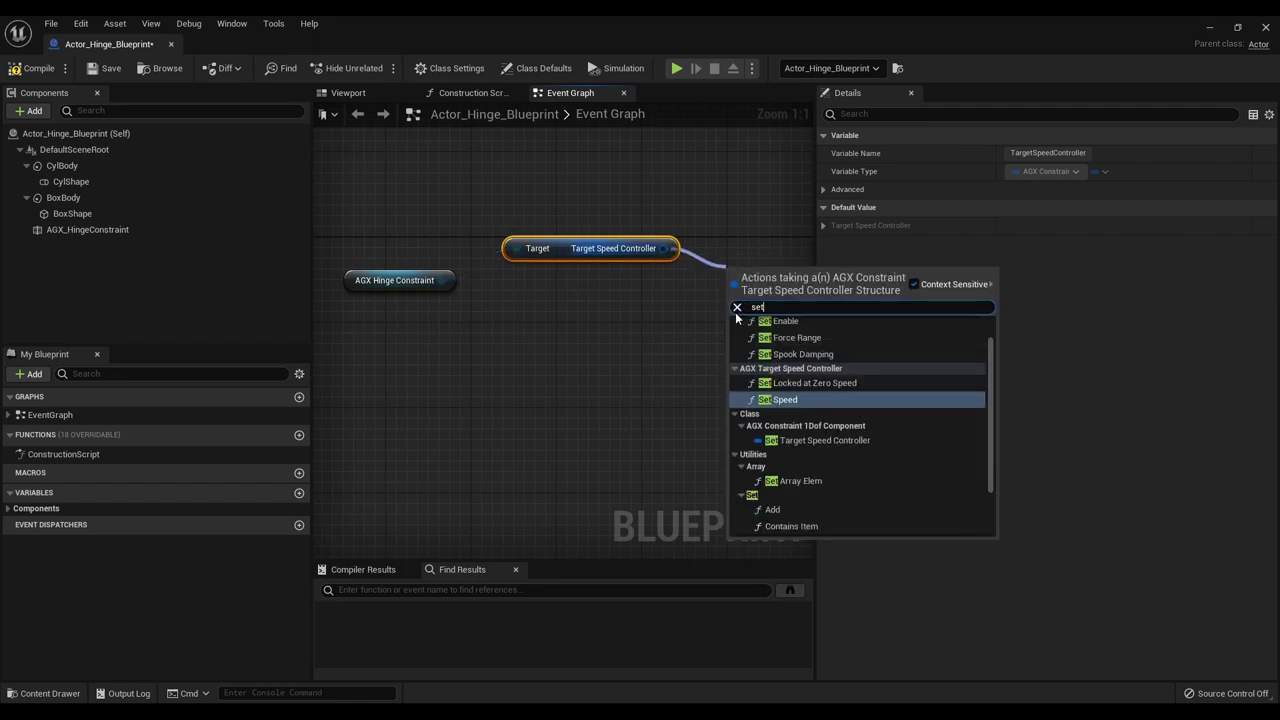
{"action": "left_click", "coordinate": [792, 401]}
{"action": "right_click_drag", "start_coordinate": [792, 407], "coordinate": [645, 403]}
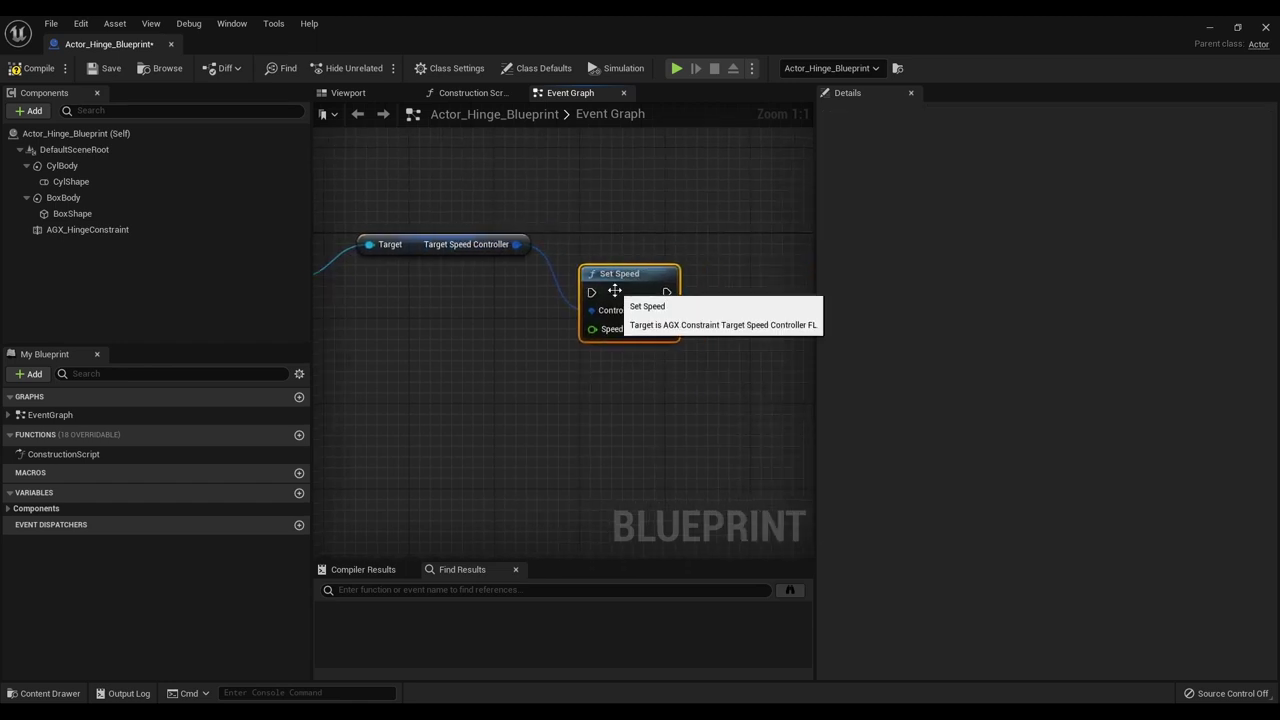
{"action": "left_click_drag", "start_coordinate": [609, 286], "coordinate": [629, 263]}
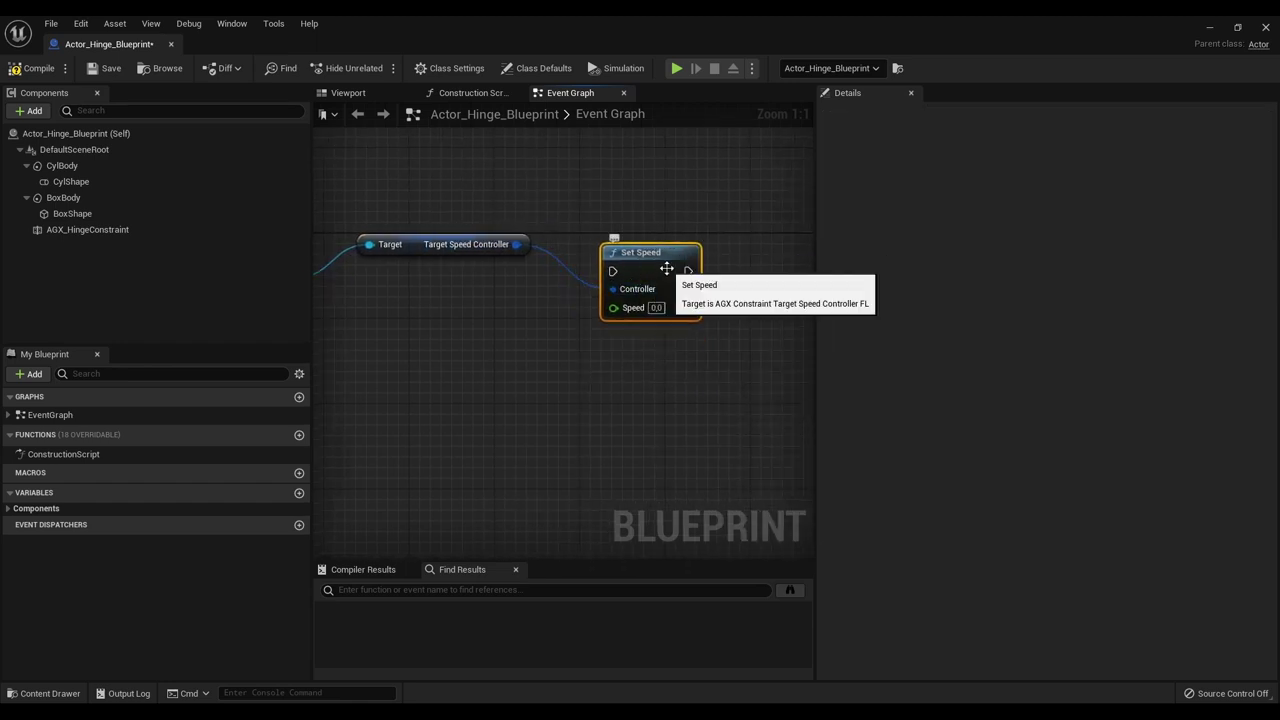